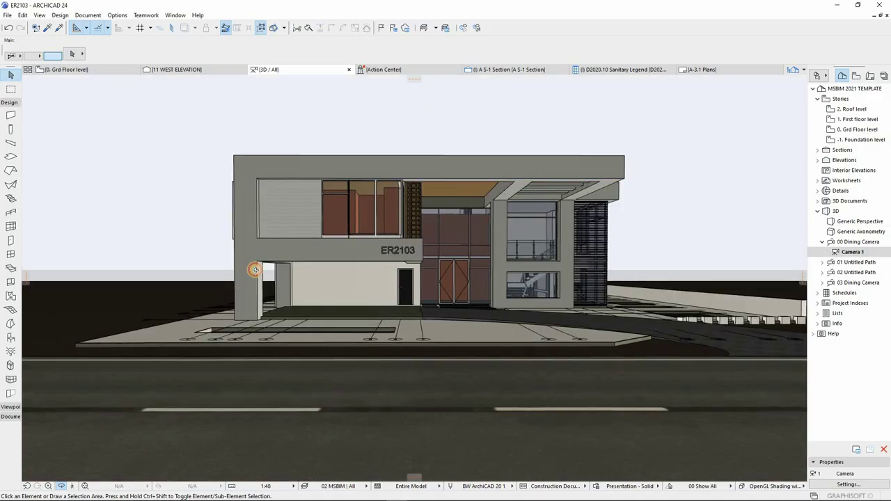
pyautogui.keyDown('shift'); pyautogui.moveTo(291, 270); pyautogui.dragTo(341, 272, button='middle'); pyautogui.keyUp('shift')
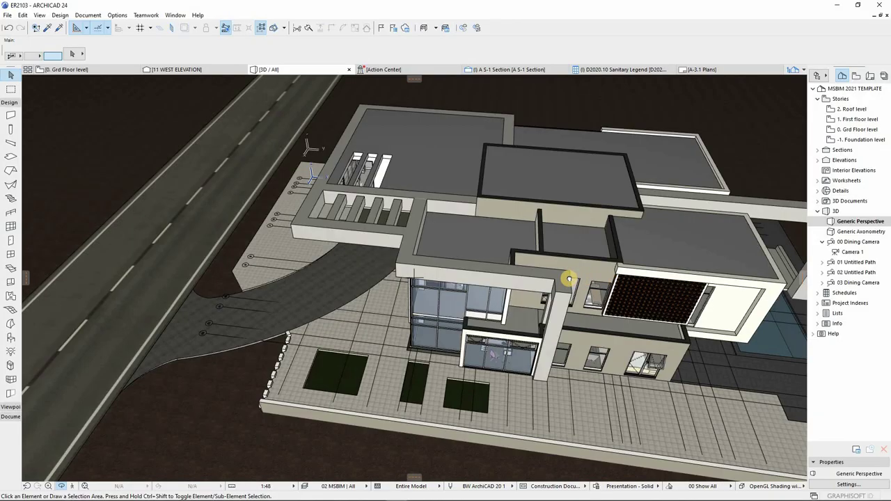
pyautogui.keyDown('shift'); pyautogui.moveTo(569, 278); pyautogui.dragTo(563, 258, button='middle'); pyautogui.keyUp('shift')
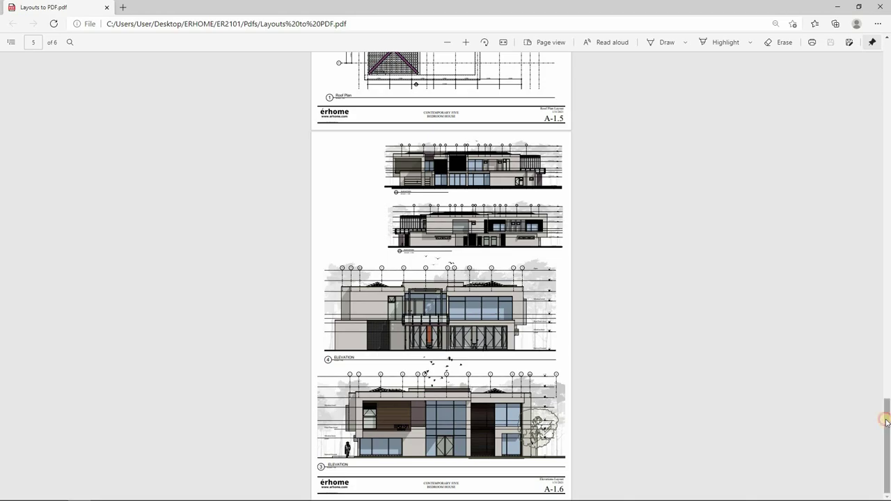
pyautogui.moveTo(887, 421); pyautogui.dragTo(878, 49)
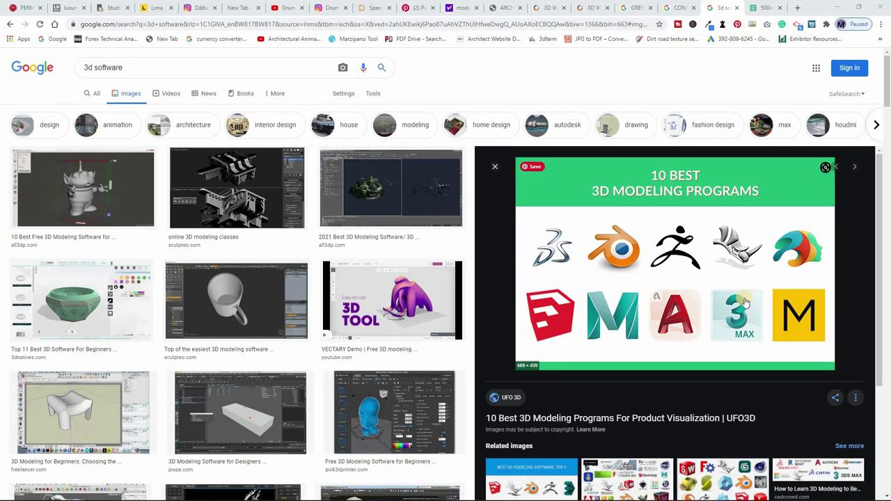
pyautogui.scroll(-3, 746, 303)
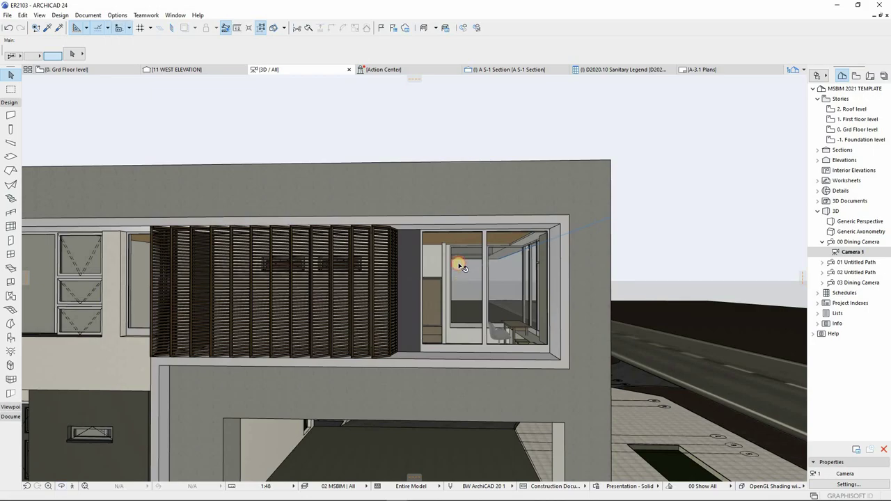
# Open the settings of the upper-floor Storefront Window 23 and show its Nominal Sizes and Tolerance page.
pyautogui.click(462, 266)
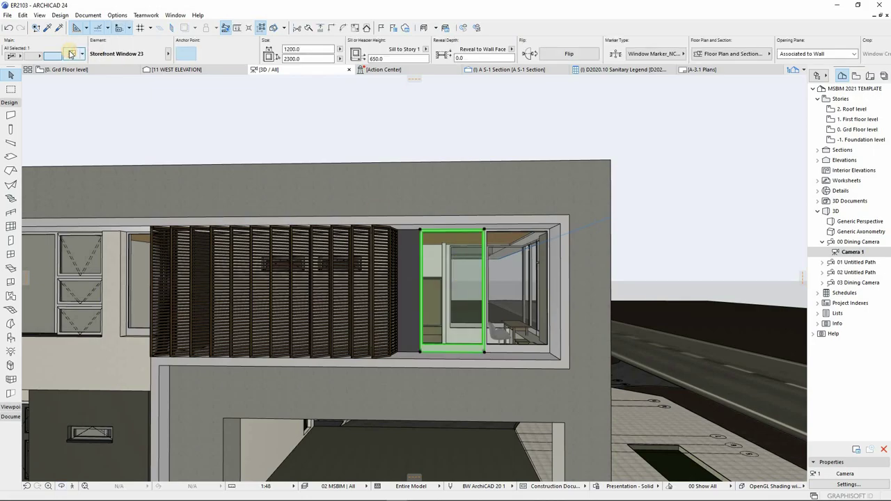
pyautogui.click(71, 54)
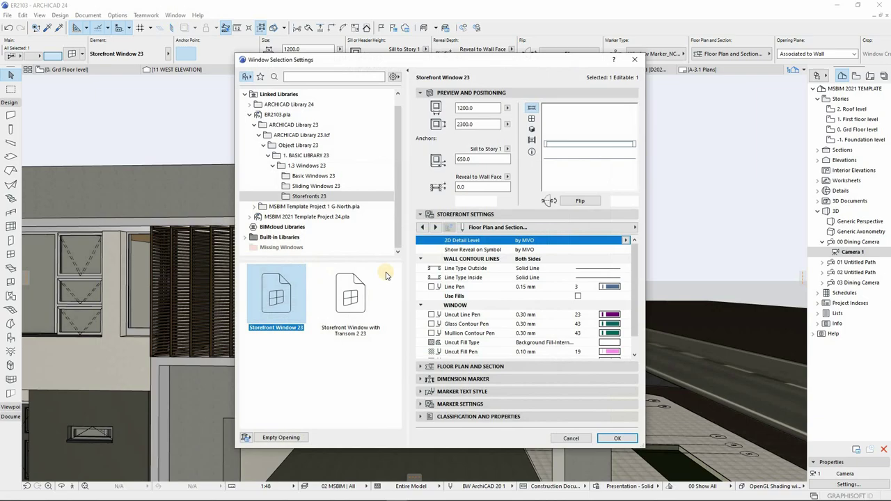
pyautogui.click(498, 229)
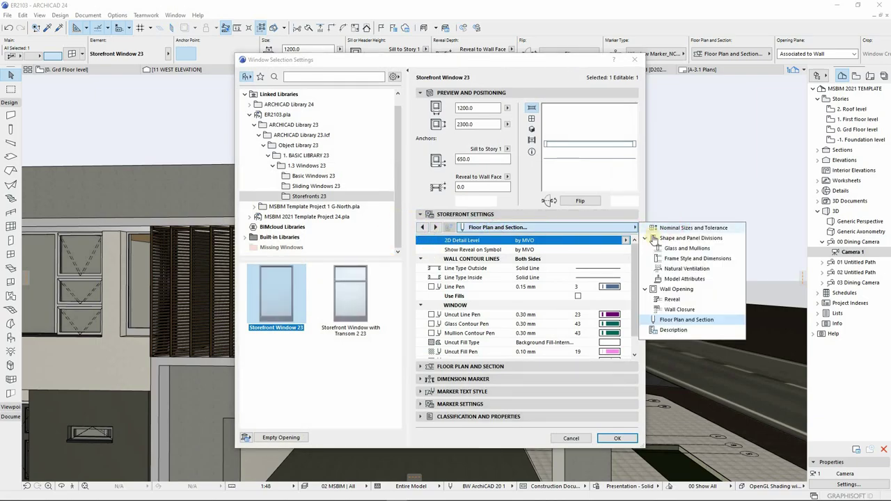
pyautogui.click(653, 230)
pyautogui.click(616, 247)
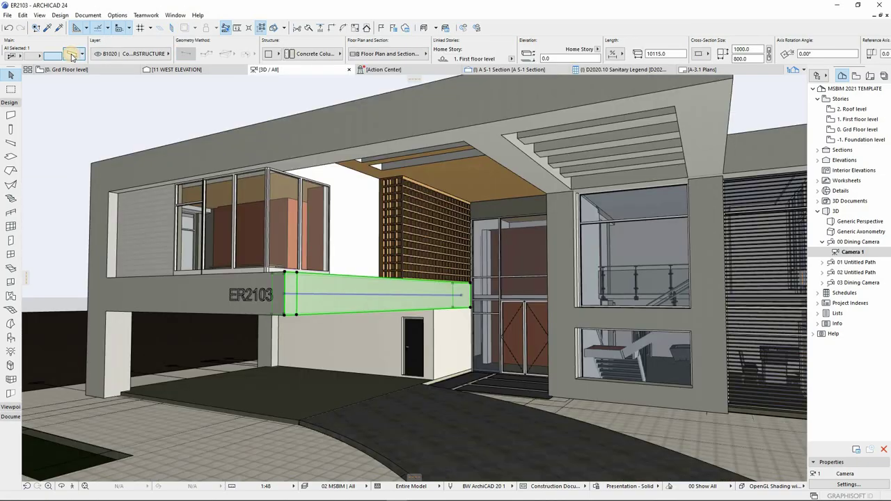
# Set the Beam Type property of the beam beside the ER2103 sign to Cast-Insitu concrete.
pyautogui.click(71, 55)
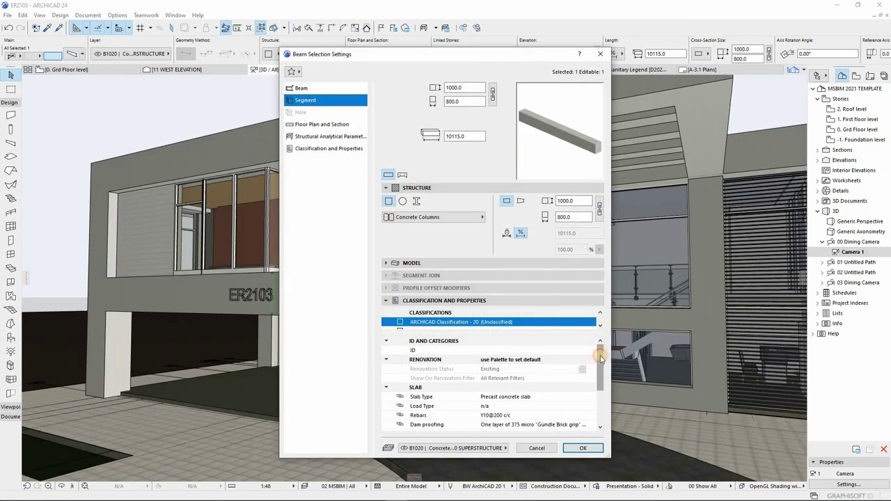
pyautogui.moveTo(600, 356); pyautogui.dragTo(606, 384)
pyautogui.click(560, 359)
pyautogui.click(591, 359)
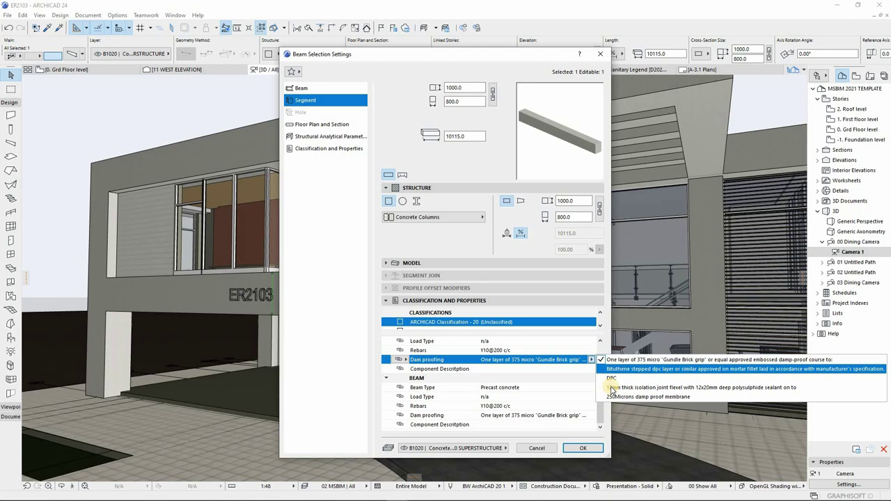
pyautogui.click(539, 392)
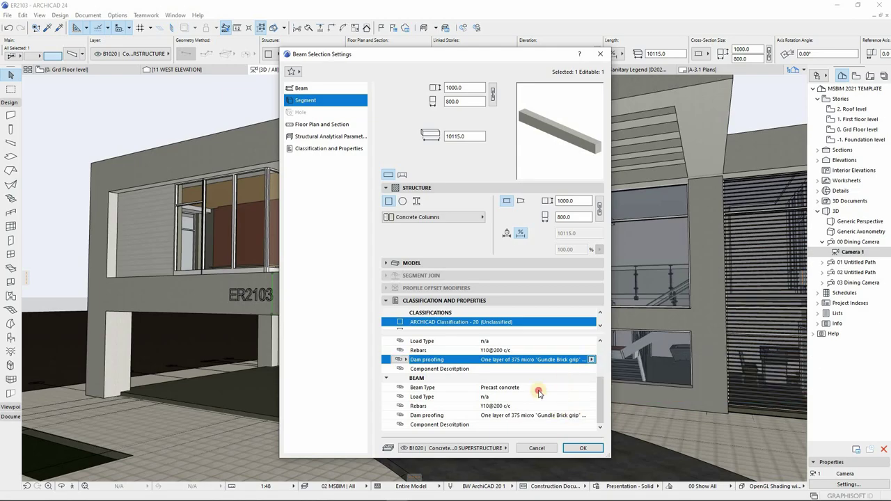
pyautogui.click(591, 387)
pyautogui.click(603, 397)
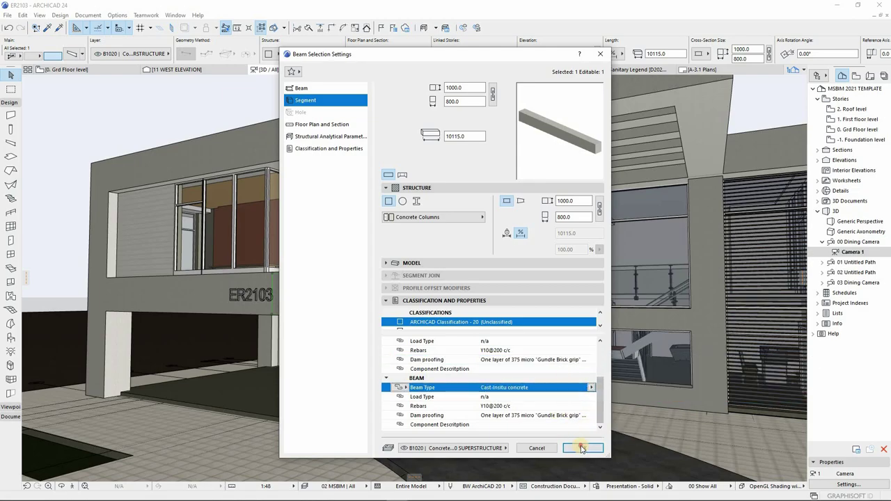
pyautogui.click(583, 448)
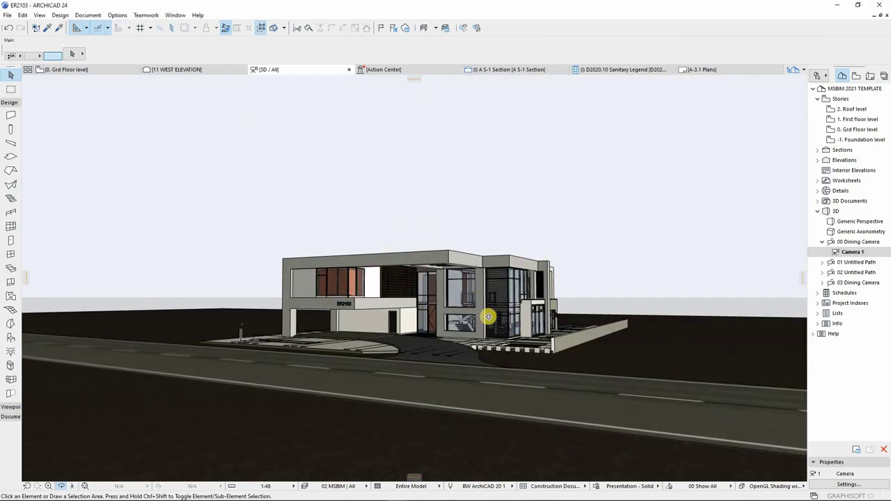
pyautogui.keyDown('shift'); pyautogui.moveTo(396, 335); pyautogui.dragTo(537, 331, button='middle'); pyautogui.keyUp('shift')
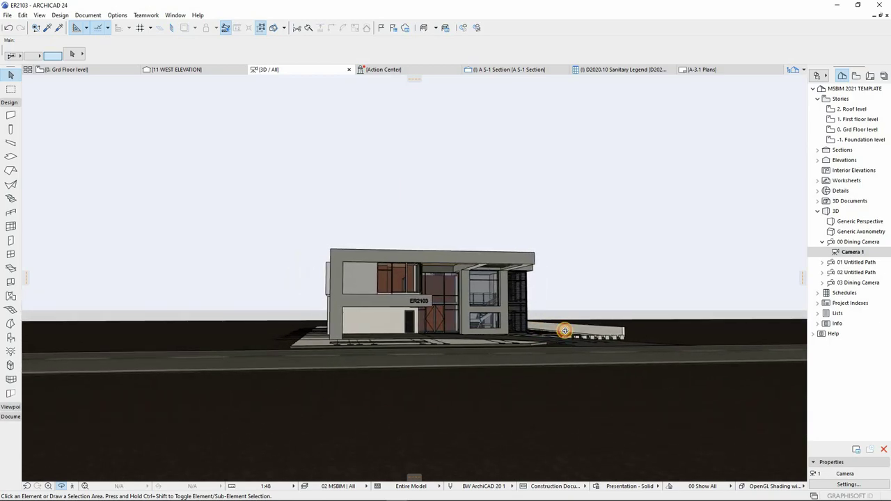
pyautogui.keyDown('shift'); pyautogui.moveTo(401, 339); pyautogui.dragTo(531, 295, button='middle'); pyautogui.keyUp('shift')
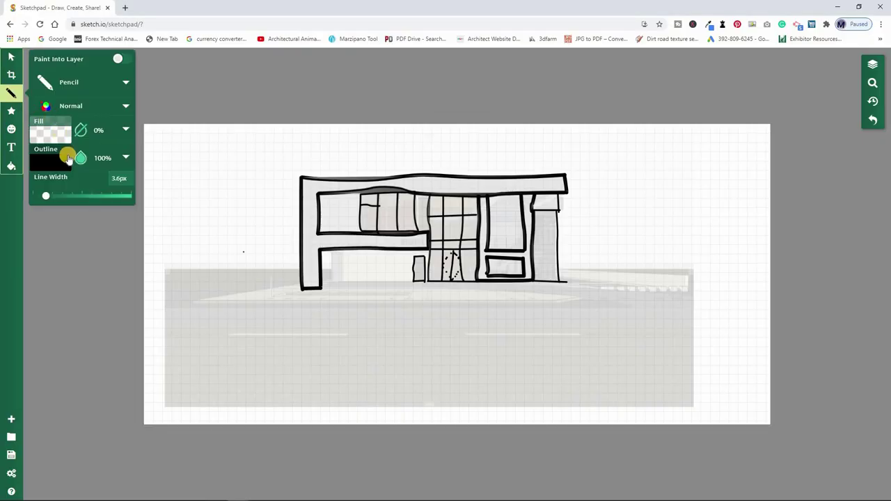
# Set the pencil's line width to 2.4 px and sketch the carport's wall edge and long diagonal lines across the canvas.
pyautogui.moveTo(46, 198); pyautogui.dragTo(48, 196)
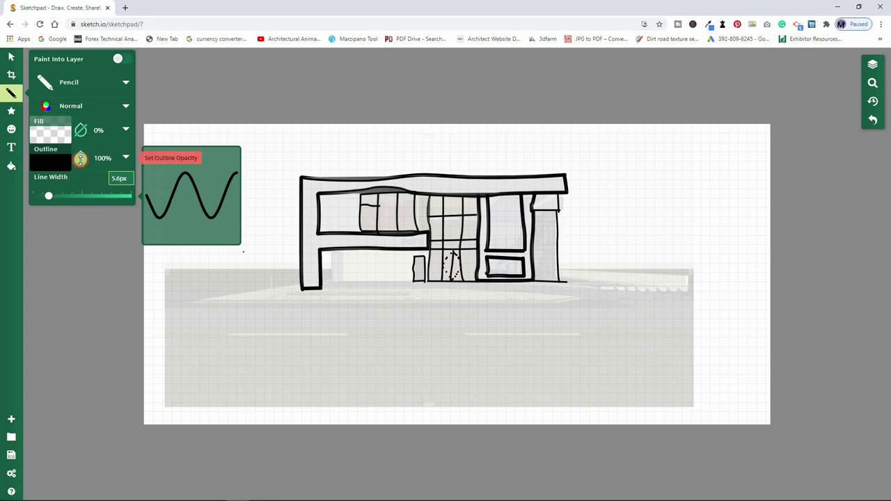
pyautogui.click(50, 162)
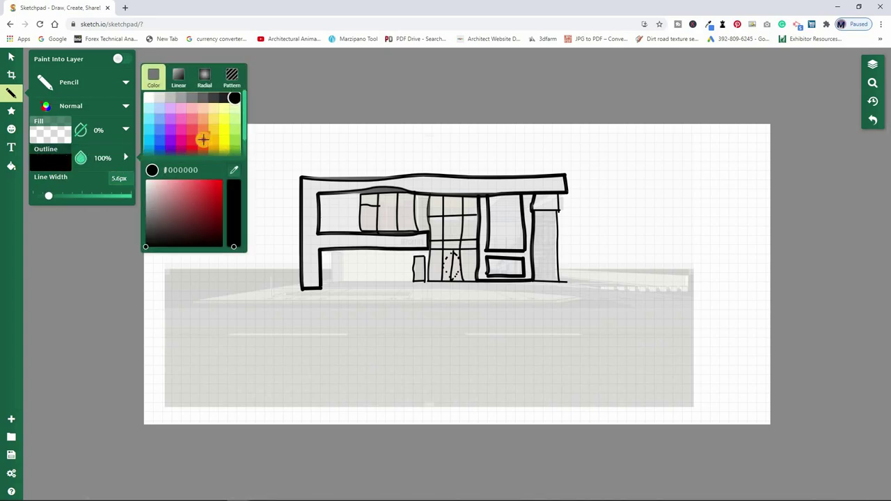
pyautogui.moveTo(53, 197); pyautogui.dragTo(43, 196)
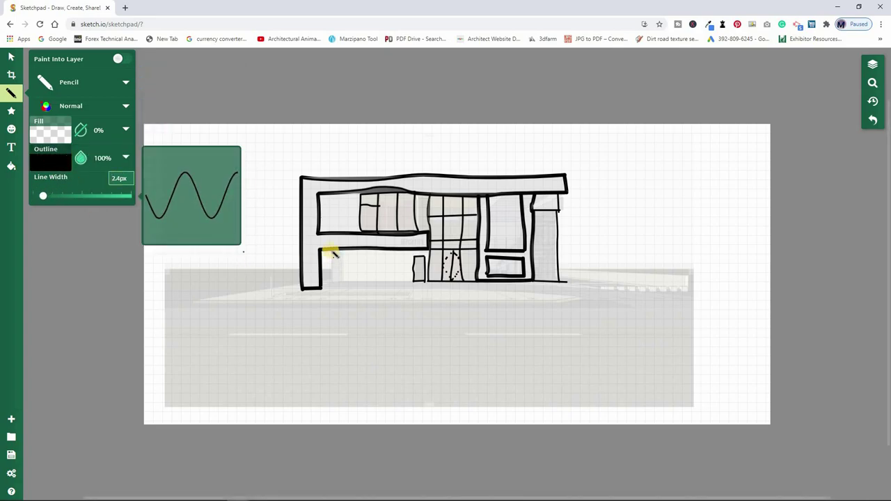
pyautogui.moveTo(333, 252); pyautogui.dragTo(332, 282)
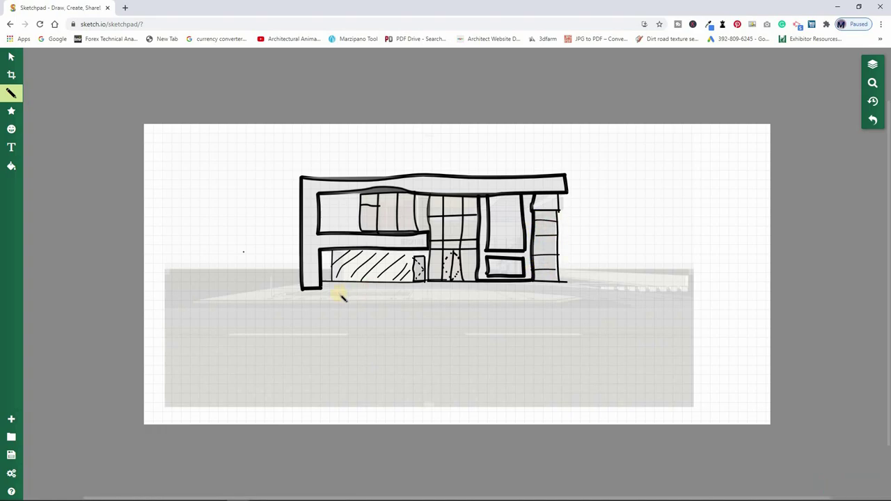
pyautogui.moveTo(793, 136); pyautogui.dragTo(793, 136)
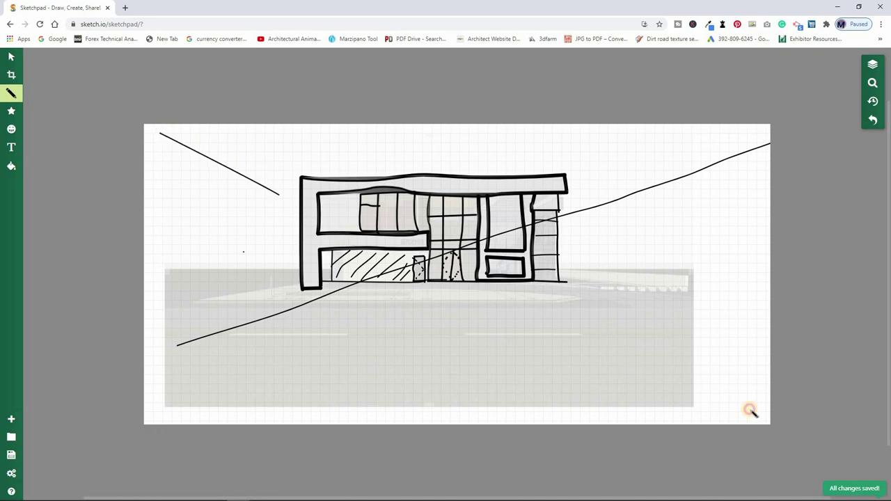
pyautogui.moveTo(751, 411); pyautogui.dragTo(435, 289)
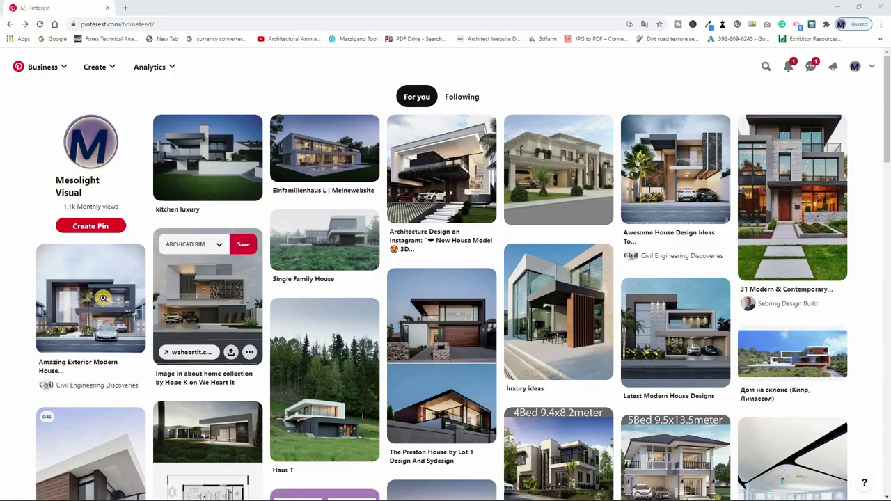
# Open the modern exterior house pin and save it to a newly created board, skipping the suggested topics.
pyautogui.click(102, 299)
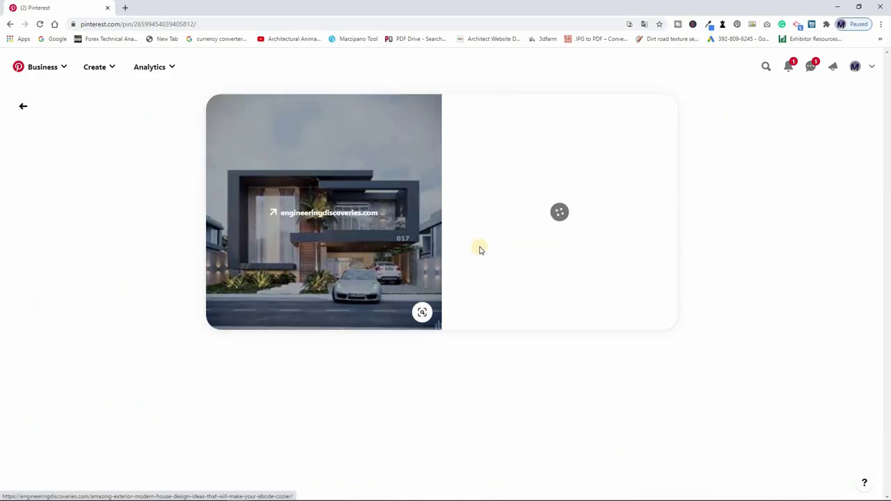
pyautogui.click(633, 115)
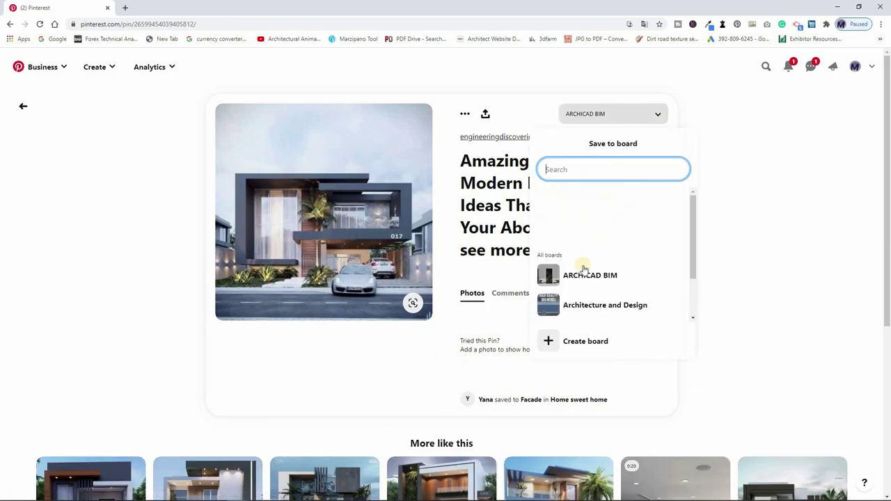
pyautogui.click(579, 342)
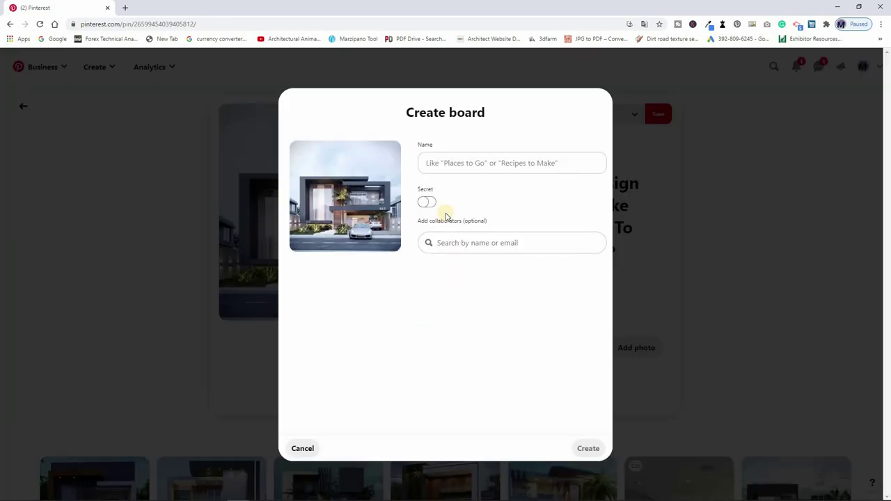
pyautogui.click(431, 159)
pyautogui.write('H')
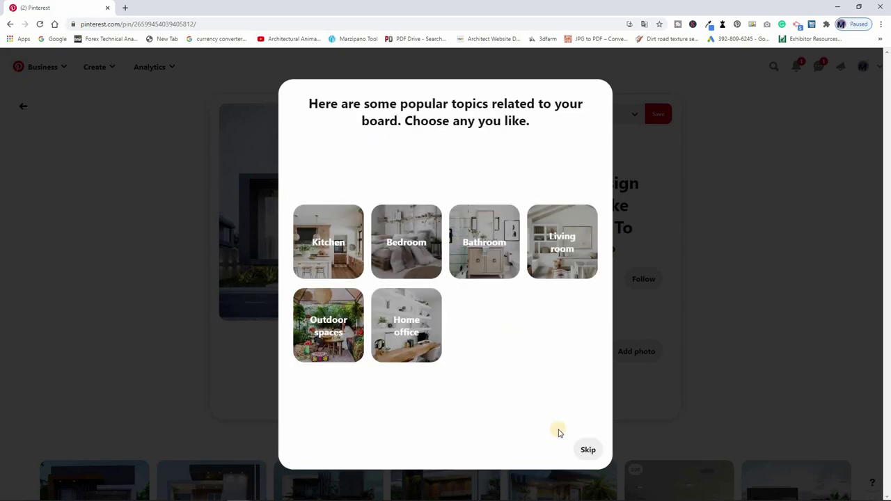
pyautogui.click(589, 448)
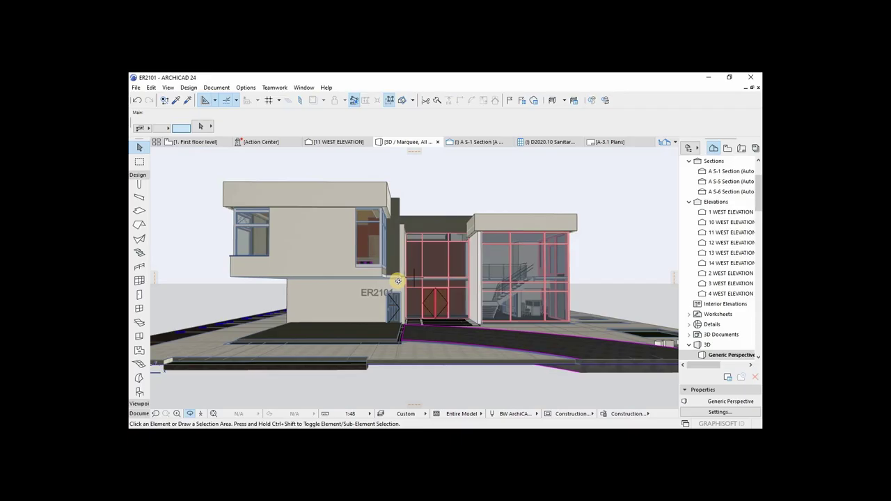
# Open the Column default settings in the ER2101 model and browse the building materials available for the segment's structure.
pyautogui.moveTo(394, 278); pyautogui.dragTo(499, 282)
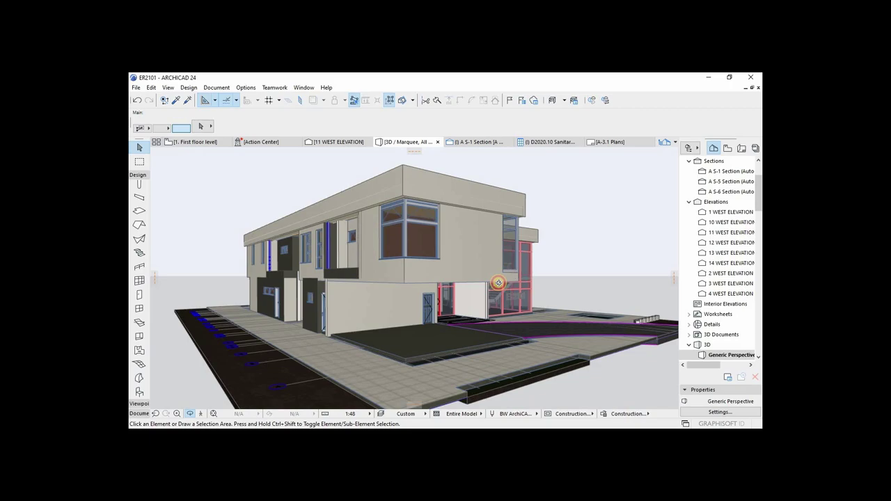
pyautogui.click(101, 76)
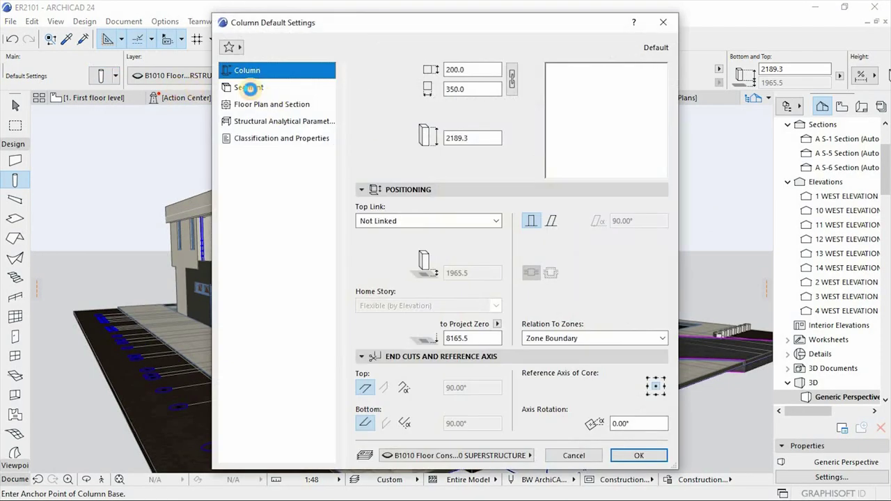
pyautogui.click(249, 88)
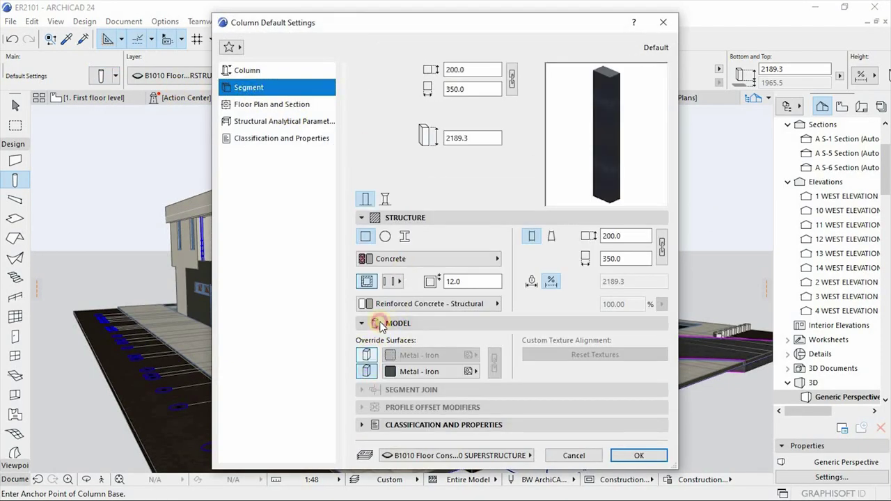
pyautogui.click(408, 258)
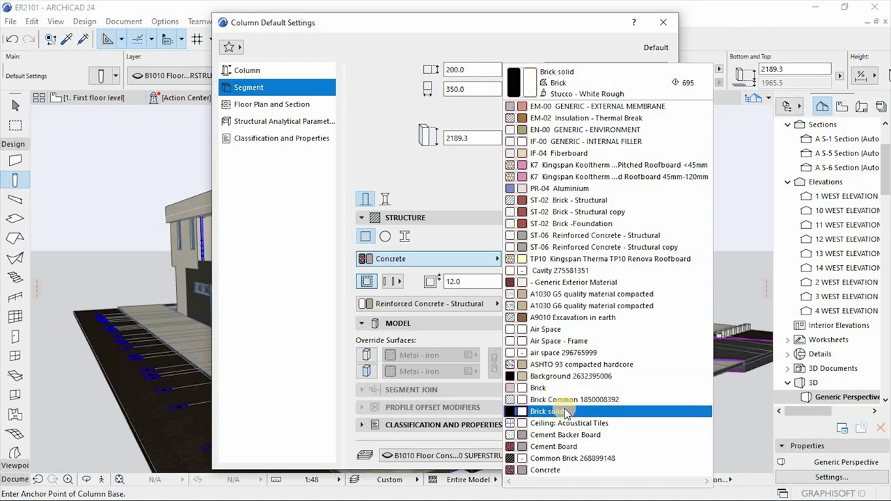
pyautogui.scroll(-1, 540, 425)
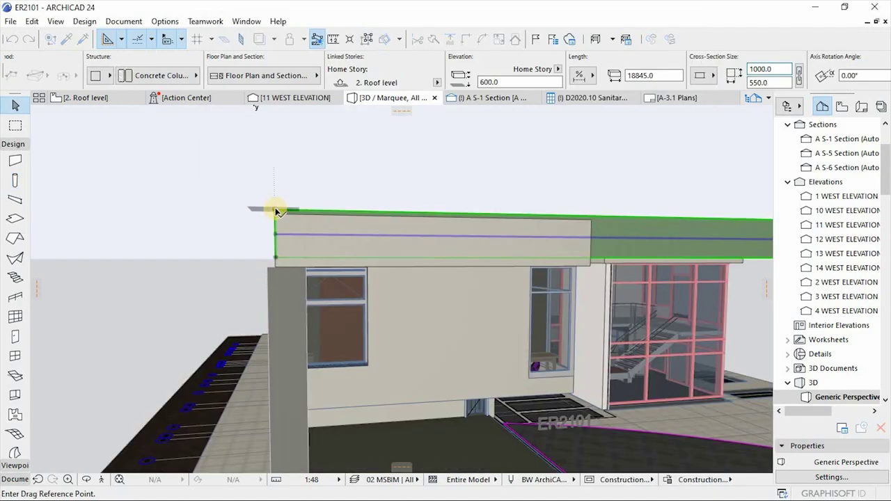
# Lower the selected front roof beam to an elevation of 500, aligning it with the adjoining beam's corner.
pyautogui.click(590, 218)
pyautogui.click(590, 221)
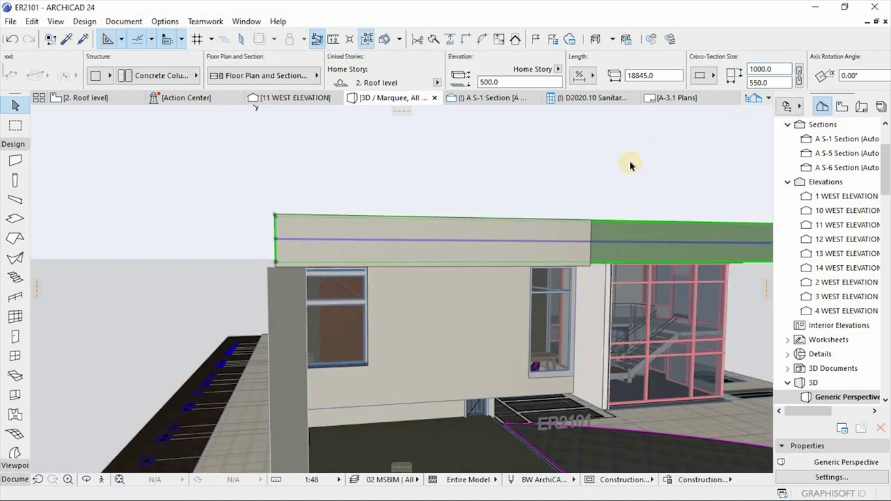
# Stretch the front roof beam's end at the building corner and modify the end of the adjoining gutter beam.
pyautogui.keyDown('shift'); pyautogui.moveTo(509, 257); pyautogui.dragTo(327, 198, button='middle'); pyautogui.keyUp('shift')
pyautogui.click(322, 200)
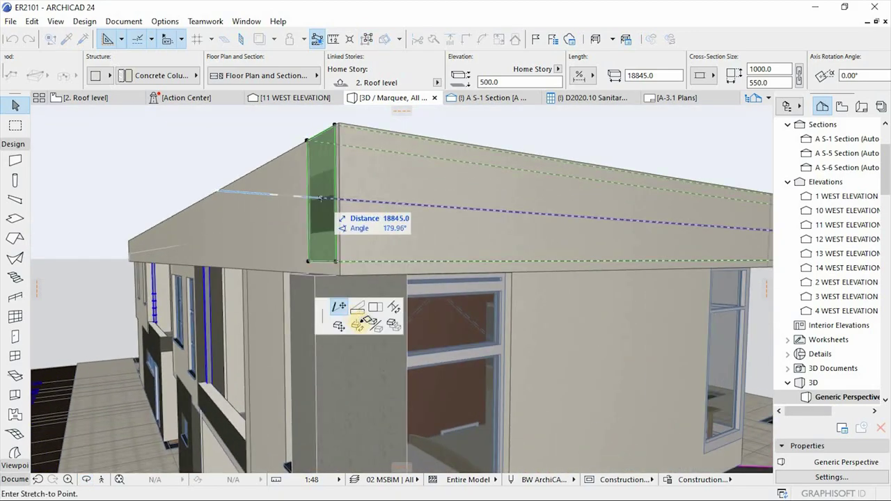
pyautogui.click(315, 278)
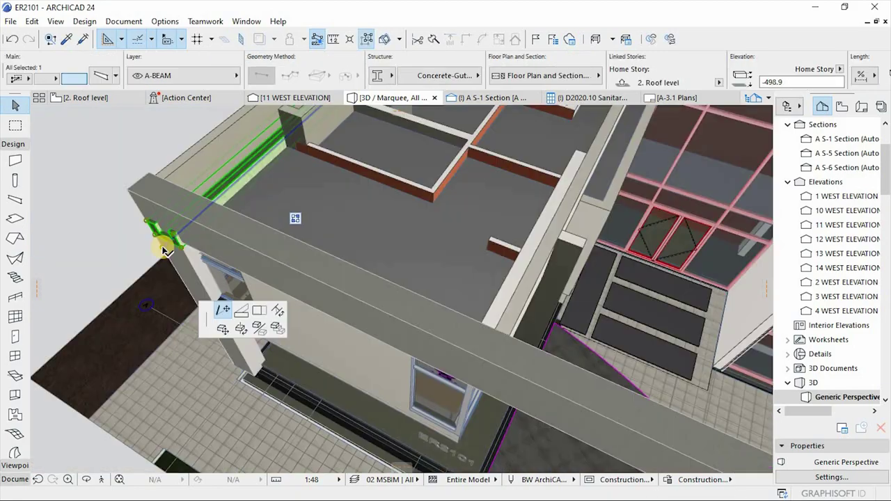
pyautogui.click(374, 307)
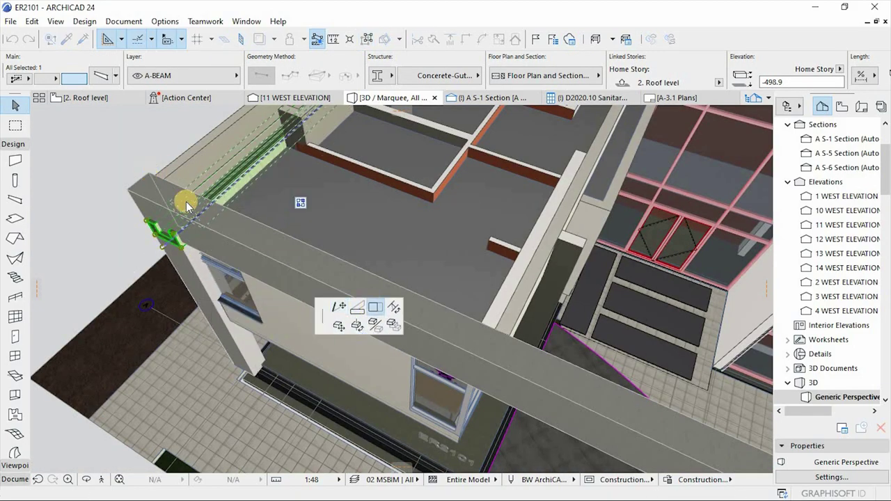
# Select the front roof beam that projects over the driveway.
pyautogui.scroll(-5, 209, 202)
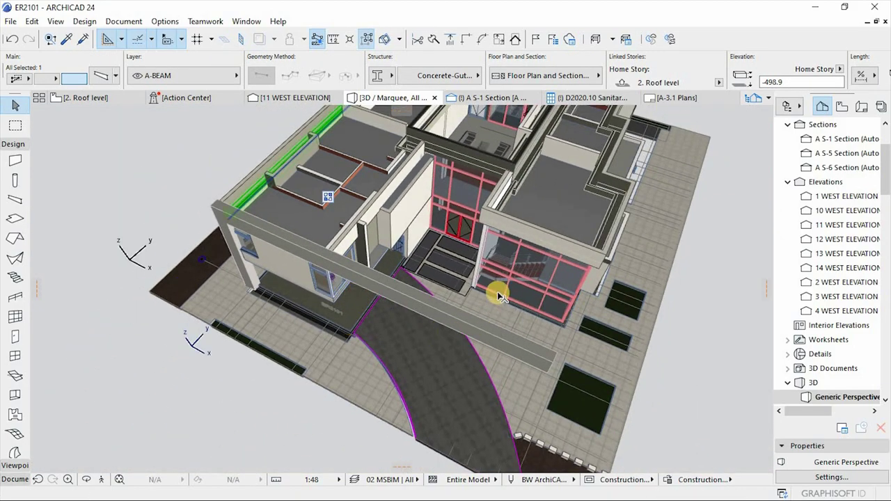
pyautogui.keyDown('shift'); pyautogui.moveTo(498, 296); pyautogui.dragTo(215, 269, button='middle'); pyautogui.keyUp('shift')
pyautogui.scroll(4, 215, 269)
pyautogui.click(322, 316)
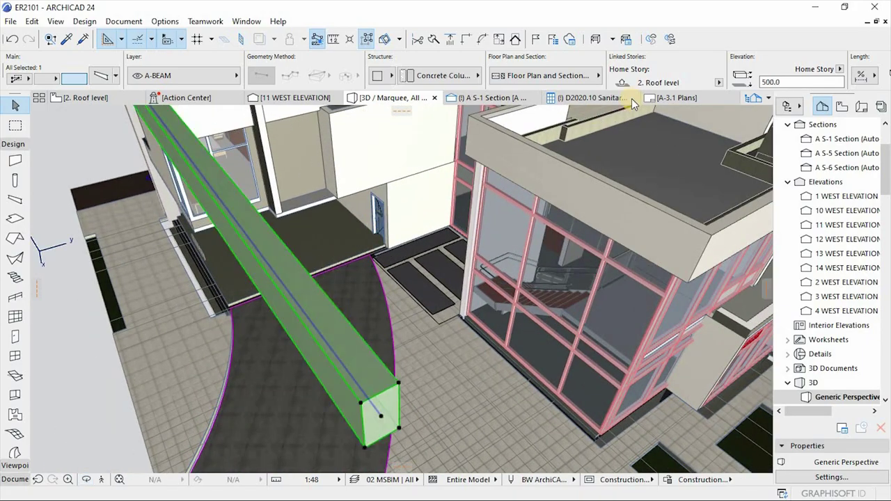
pyautogui.click(713, 84)
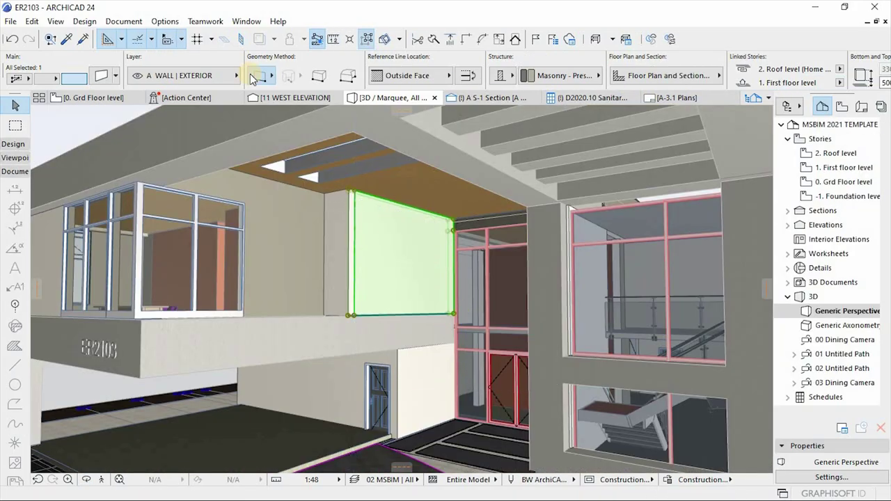
# In the ER2103 model, open the Profile Manager and start editing a custom profile for the selected exterior wall.
pyautogui.click(165, 21)
pyautogui.moveTo(197, 88)
pyautogui.click(338, 88)
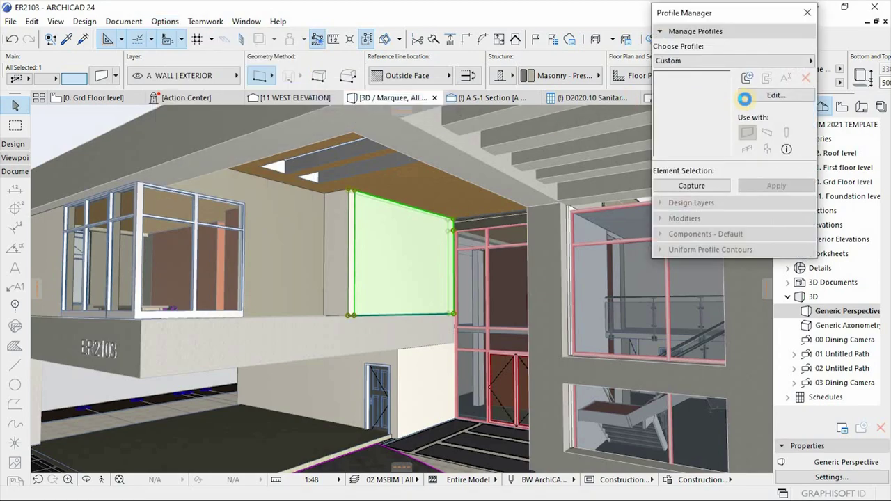
pyautogui.click(745, 97)
# Lay out repeated copies of the small square fill up the profile's outer edge over a distance of 3050.
pyautogui.moveTo(394, 285); pyautogui.dragTo(351, 258, button='middle')
pyautogui.click(14, 368)
pyautogui.scroll(2, 355, 202)
pyautogui.click(339, 213)
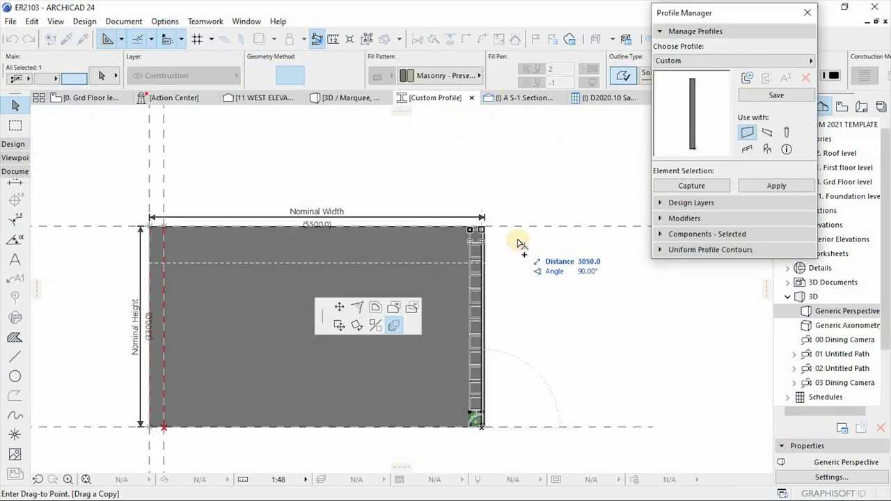
pyautogui.click(519, 244)
# Select the whole column of squares and drag a copy of it 250 inward across the profile.
pyautogui.keyDown('shift'); pyautogui.moveTo(454, 411); pyautogui.dragTo(522, 408); pyautogui.keyUp('shift')
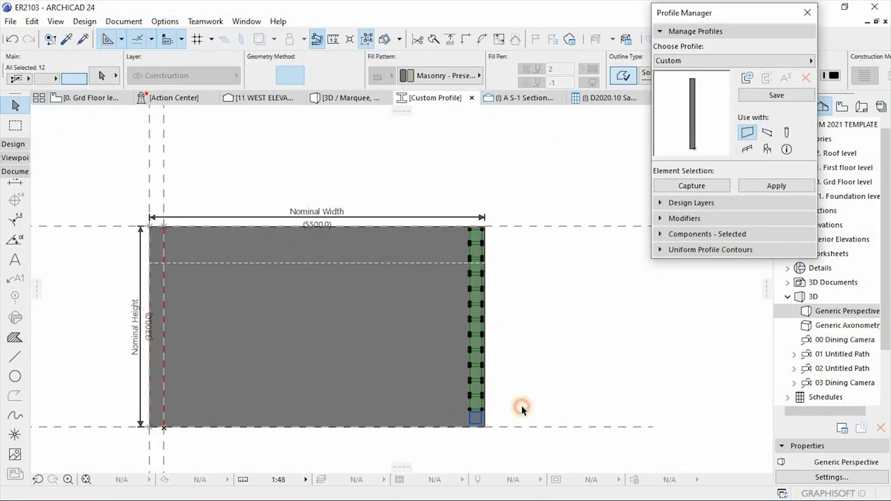
pyautogui.scroll(4, 481, 424)
pyautogui.click(497, 377)
pyautogui.click(394, 325)
pyautogui.press('Return')
pyautogui.click(514, 409)
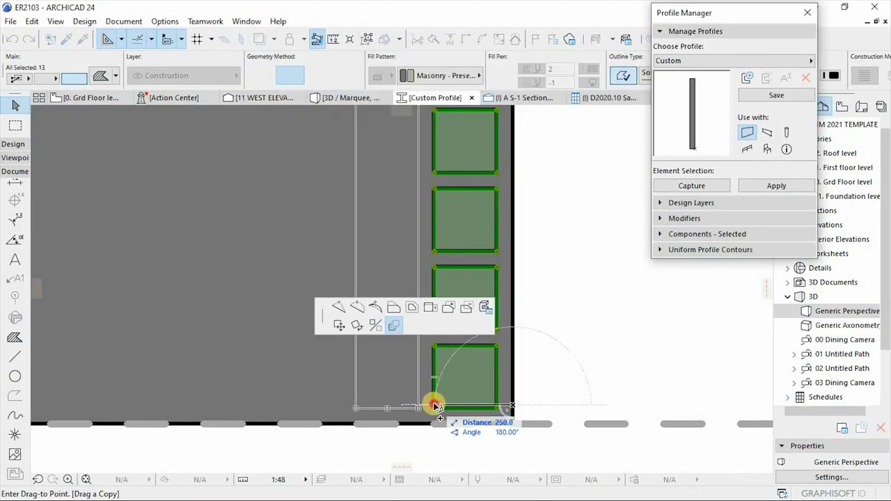
pyautogui.scroll(-5, 241, 404)
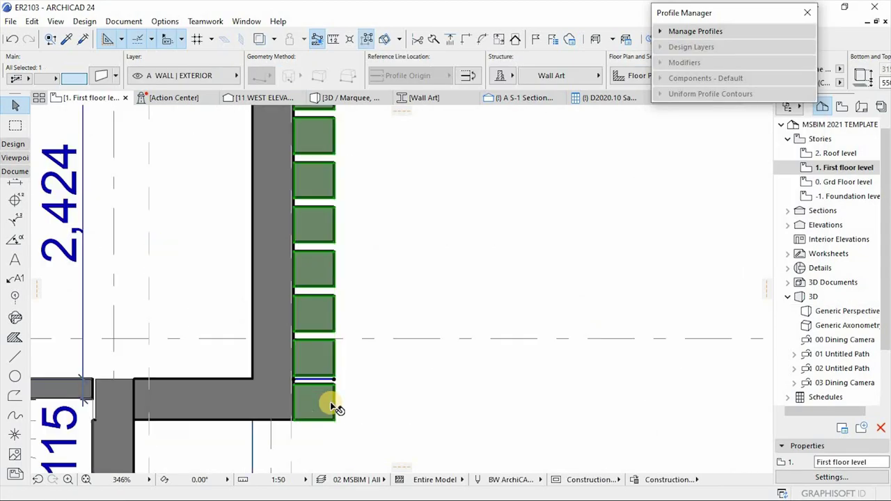
# Move the Wall Art profile wall 200 along the exterior wall's face, away from the wall corner.
pyautogui.hotkey('ctrl', 'd')
pyautogui.click(293, 420)
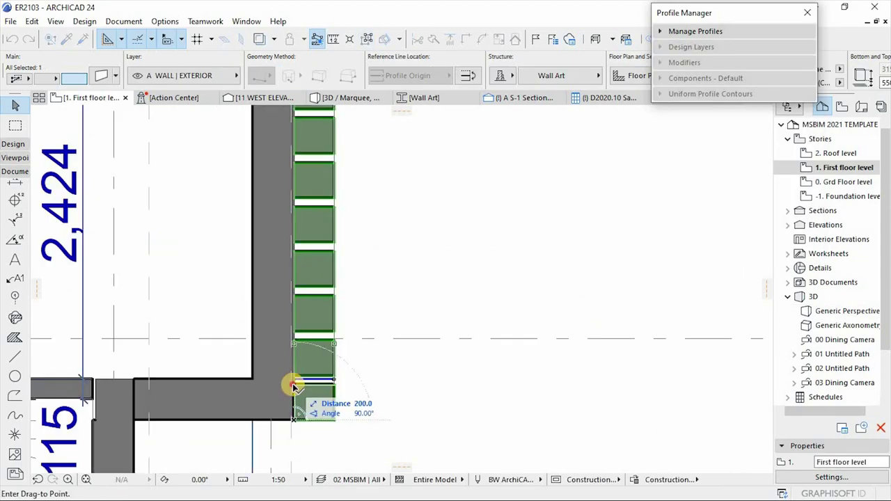
pyautogui.click(294, 384)
pyautogui.scroll(-3, 313, 406)
# Override the surface of the exterior wall behind the Wall Art blocks with Wd-Oak.
pyautogui.click(281, 354)
pyautogui.click(284, 356)
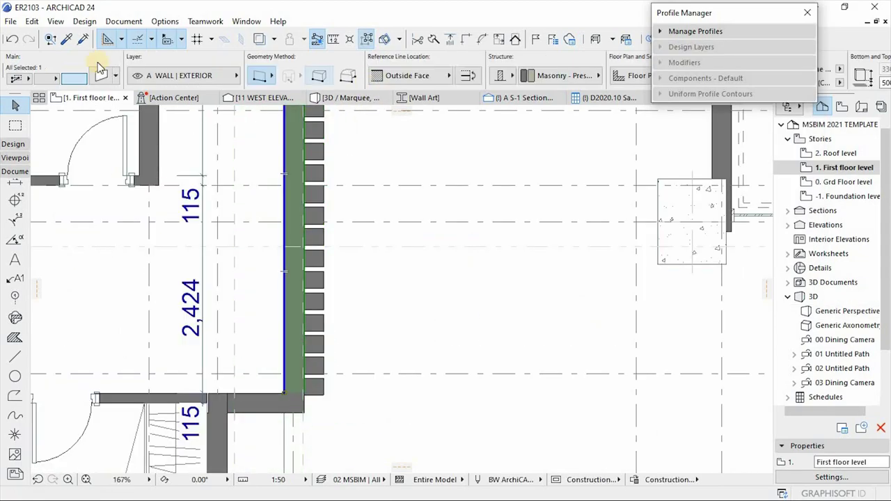
pyautogui.click(102, 75)
pyautogui.click(349, 170)
pyautogui.scroll(-5, 700, 112)
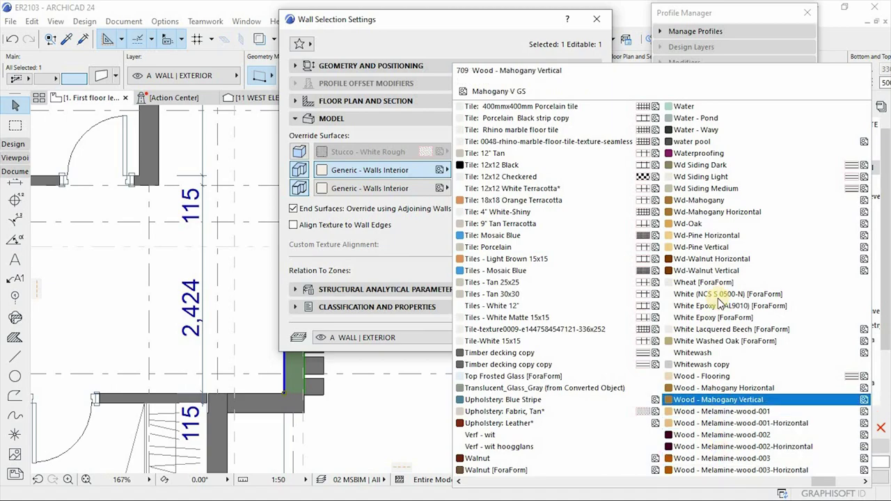
pyautogui.click(697, 224)
pyautogui.click(574, 392)
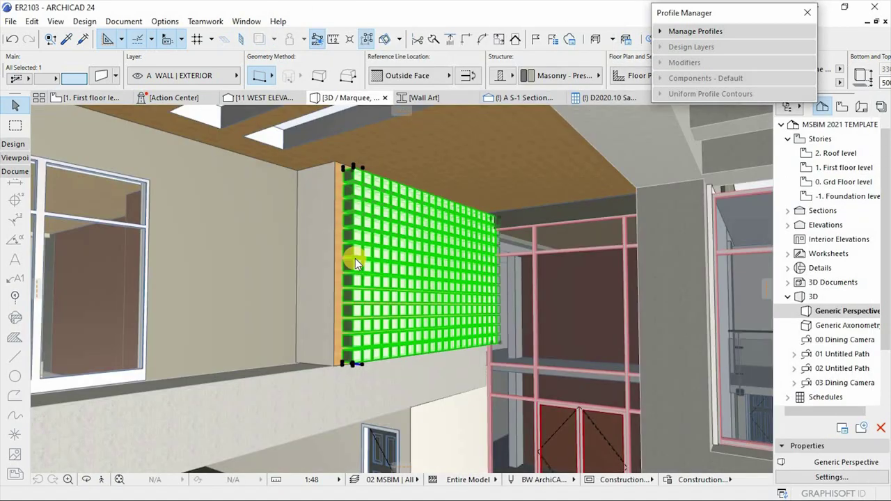
# Move the Wall Art wall back in the first floor plan so its blocks sit halfway into the exterior wall.
pyautogui.scroll(2, 324, 343)
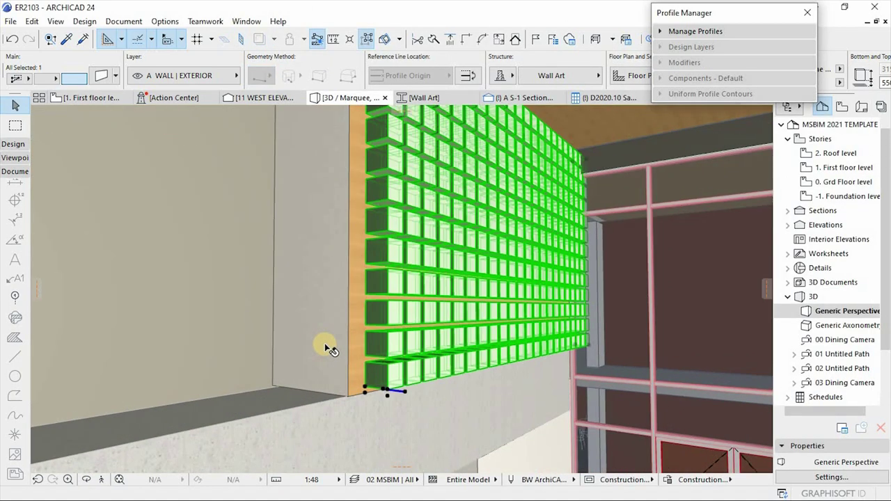
pyautogui.press('F2')
pyautogui.hotkey('ctrl', 'd')
pyautogui.scroll(4, 299, 382)
pyautogui.click(334, 360)
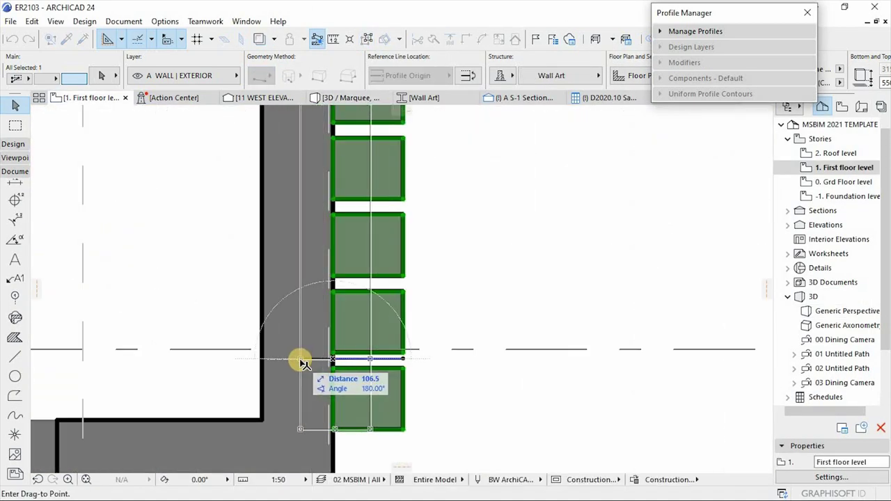
pyautogui.click(298, 360)
pyautogui.press('F3')
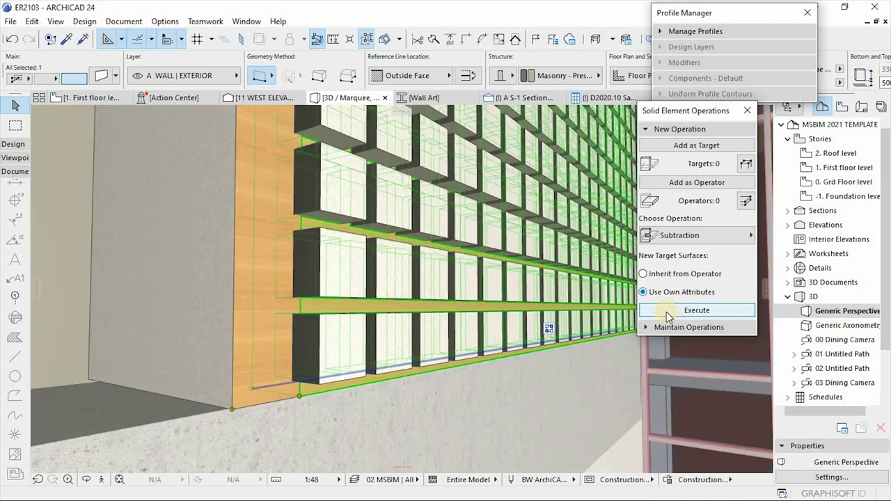
# Reposition the Wall Art wall along the exterior wall near its outer corner, then return to the 3D view.
pyautogui.press('F2')
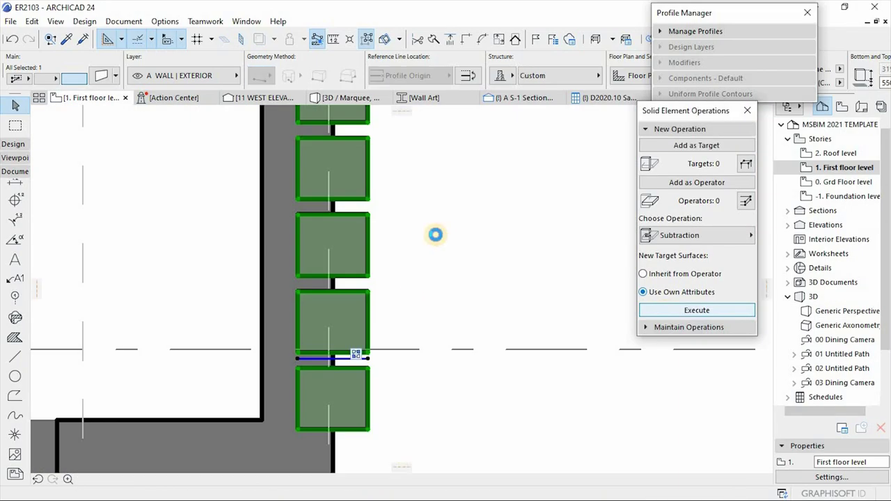
pyautogui.scroll(-3, 446, 209)
pyautogui.scroll(3, 410, 320)
pyautogui.hotkey('ctrl', 'd')
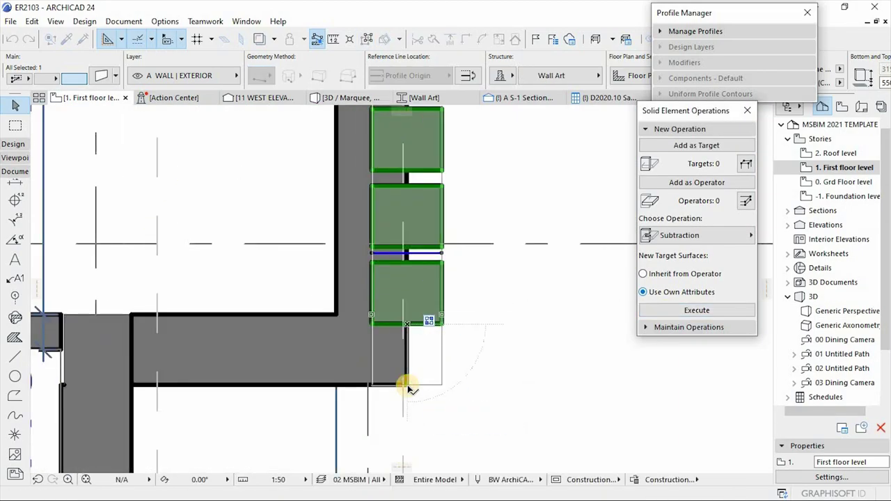
pyautogui.click(441, 316)
pyautogui.click(441, 301)
pyautogui.press('F3')
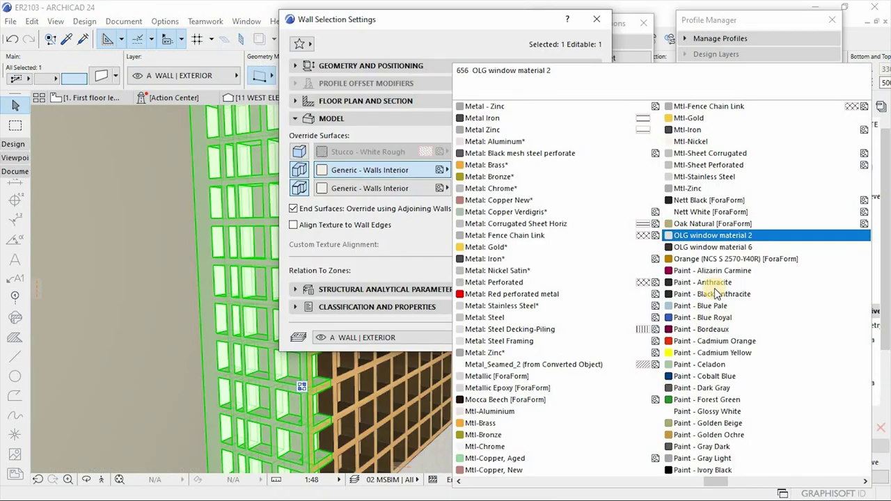
# Override the perforated end wall's surface with a wood finish and close Solid Element Operations.
pyautogui.scroll(-5, 715, 288)
pyautogui.click(513, 200)
pyautogui.click(573, 337)
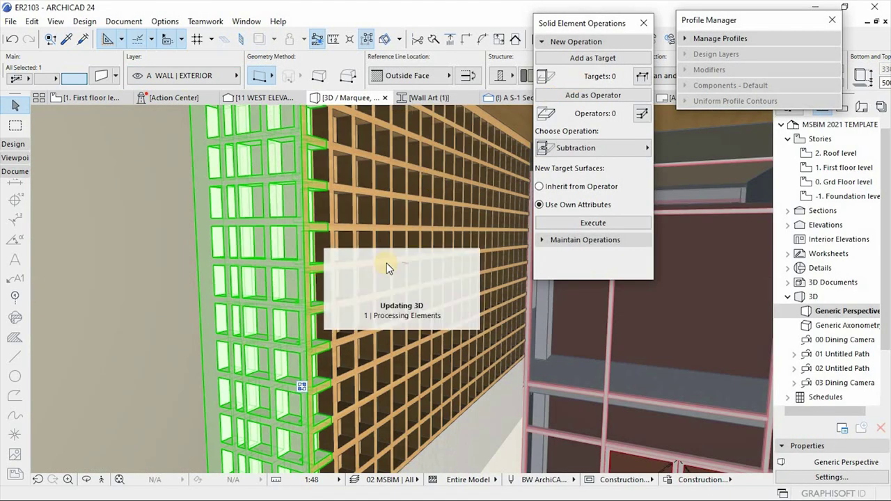
pyautogui.click(643, 23)
# Examine the wooden grid wall and the glazed entrance facade from several angles.
pyautogui.scroll(-5, 402, 349)
pyautogui.keyDown('shift'); pyautogui.moveTo(485, 380); pyautogui.dragTo(299, 281, button='middle'); pyautogui.keyUp('shift')
pyautogui.scroll(3, 442, 332)
pyautogui.scroll(5, 451, 248)
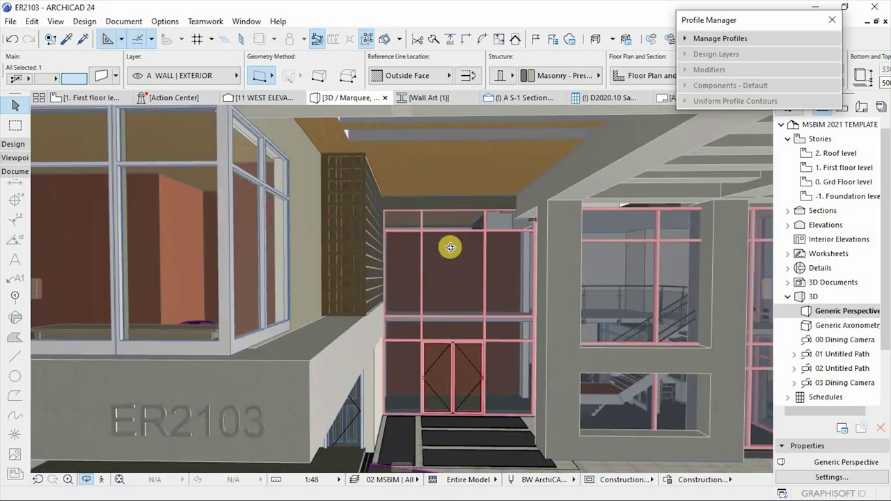
pyautogui.scroll(-5, 235, 248)
pyautogui.keyDown('shift'); pyautogui.moveTo(234, 249); pyautogui.dragTo(348, 268, button='middle'); pyautogui.keyUp('shift')
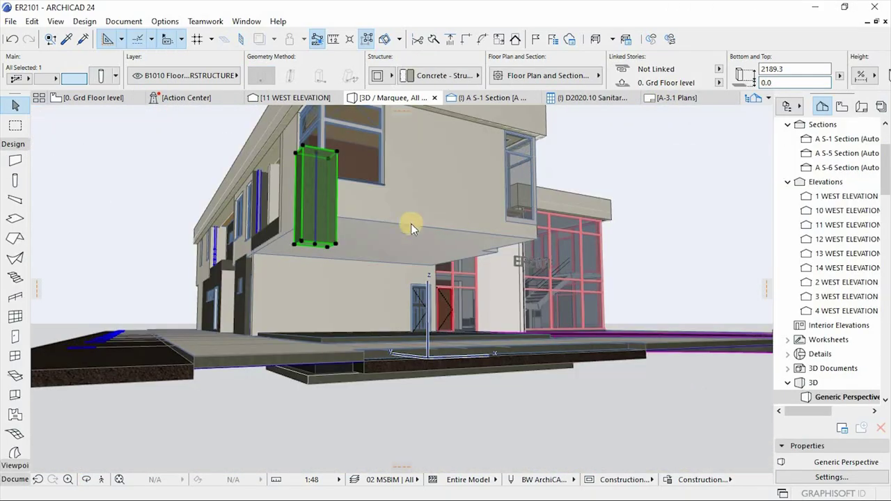
# In the ER2101 model, stretch the front corner column up to a height of 6100 at the roof beam's underside.
pyautogui.scroll(-3, 308, 304)
pyautogui.click(305, 372)
pyautogui.click(308, 321)
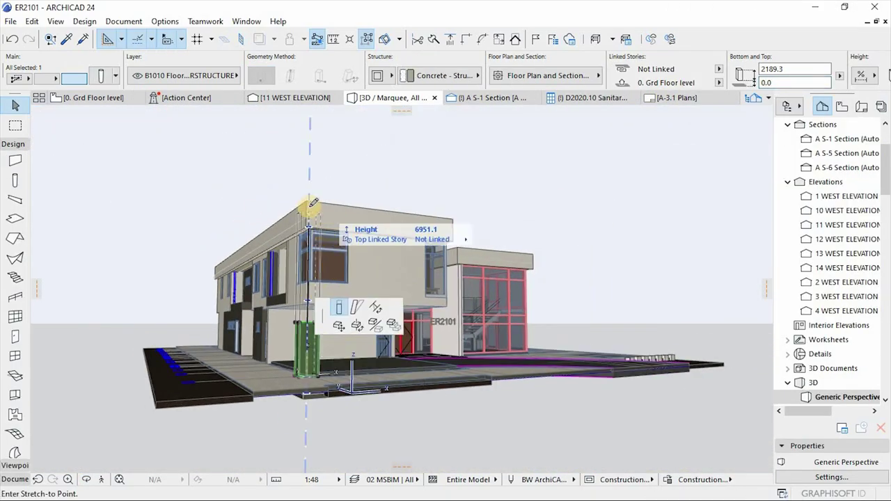
pyautogui.click(453, 241)
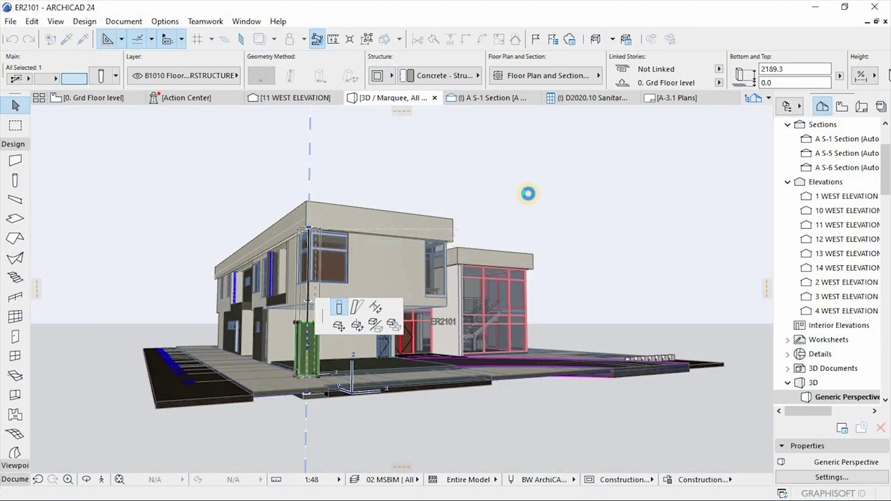
pyautogui.scroll(5, 327, 227)
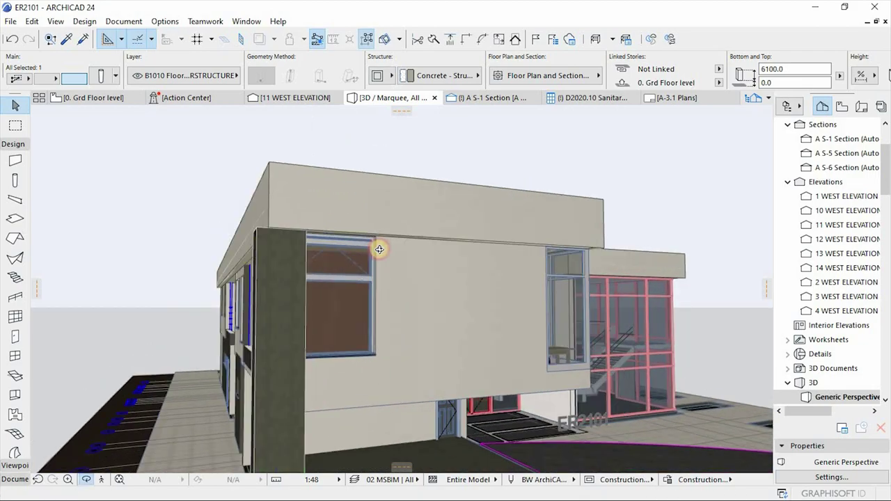
# Assign a different building material to the front corner column.
pyautogui.scroll(3, 380, 249)
pyautogui.click(439, 75)
pyautogui.click(651, 233)
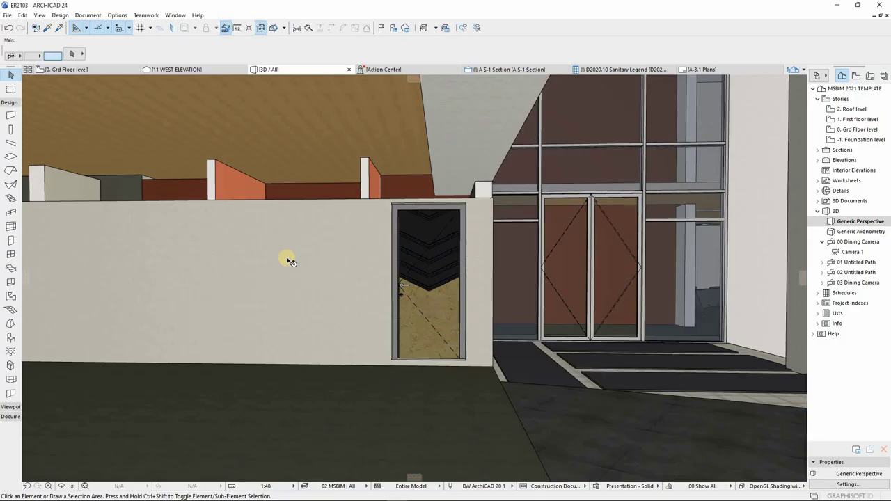
# Link the ER2103 carport wall's top to 1. First floor level (Home + 1), with 0. Grd Floor level as home story.
pyautogui.click(288, 260)
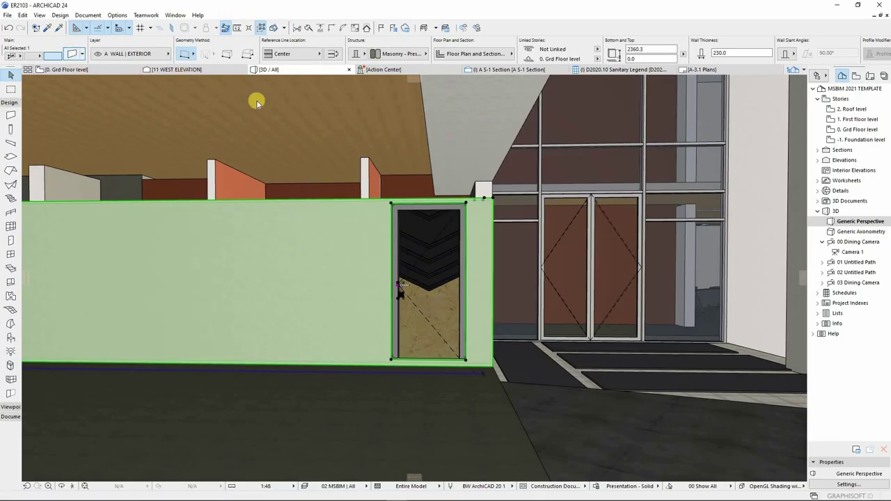
pyautogui.hotkey('ctrl', 't')
pyautogui.click(381, 80)
pyautogui.click(369, 96)
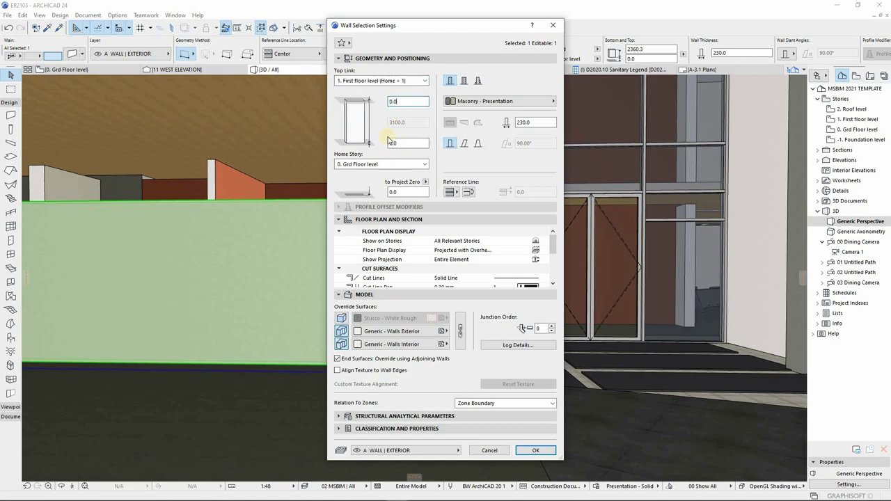
pyautogui.click(424, 164)
pyautogui.click(362, 189)
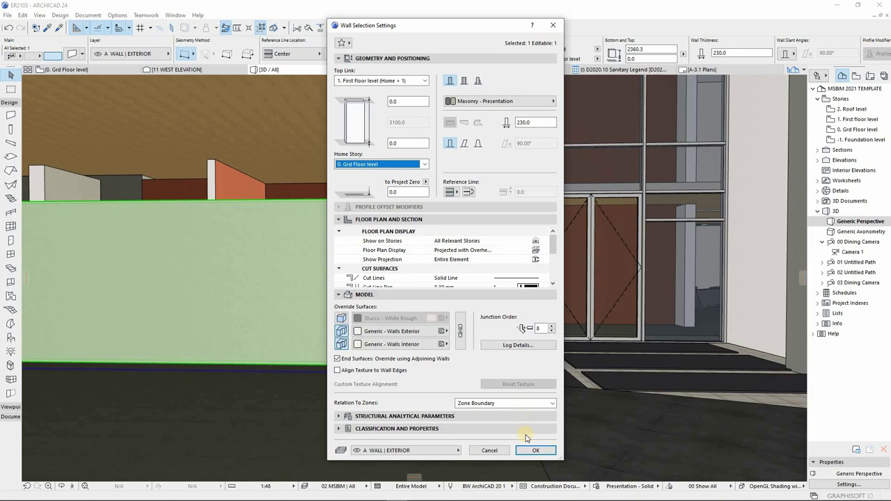
pyautogui.press('Return')
pyautogui.press('Escape')
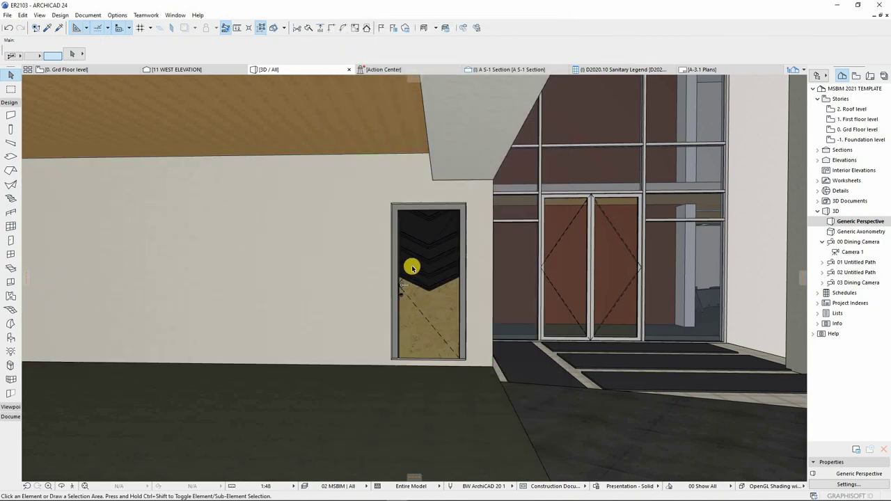
# Try linking the entrance column's top to 1. First floor level (Home + 1), and return it to 2. Roof level (Home + 2).
pyautogui.scroll(-3, 412, 267)
pyautogui.scroll(-4, 416, 271)
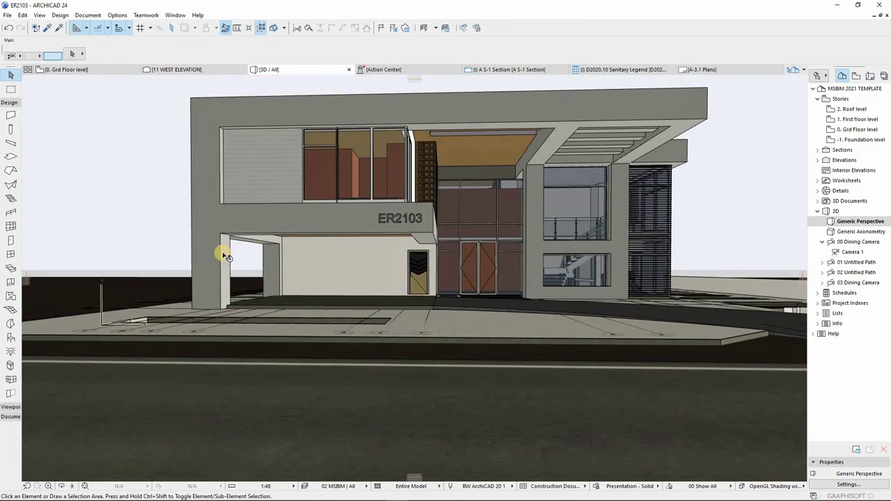
pyautogui.click(534, 208)
pyautogui.click(510, 50)
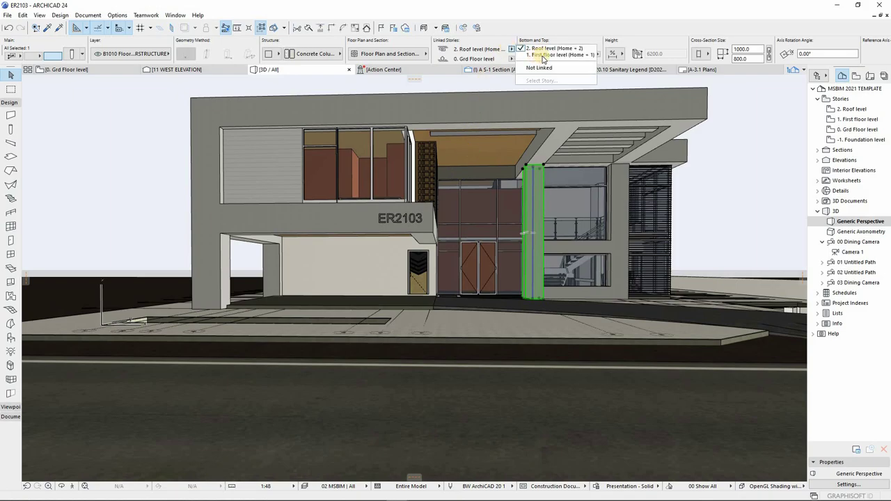
pyautogui.click(544, 55)
pyautogui.click(511, 49)
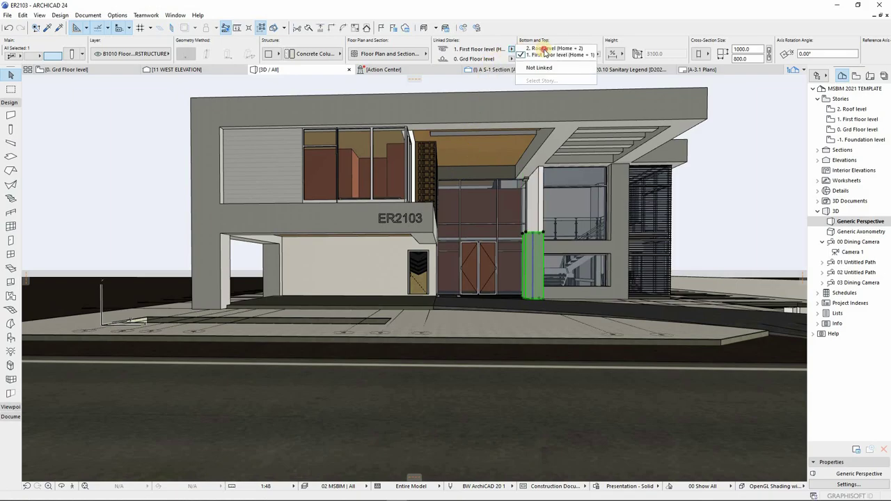
pyautogui.click(540, 47)
# Try 1. First floor level as the entrance column's home story, with its top linked to 2. Roof level.
pyautogui.click(512, 60)
pyautogui.click(543, 64)
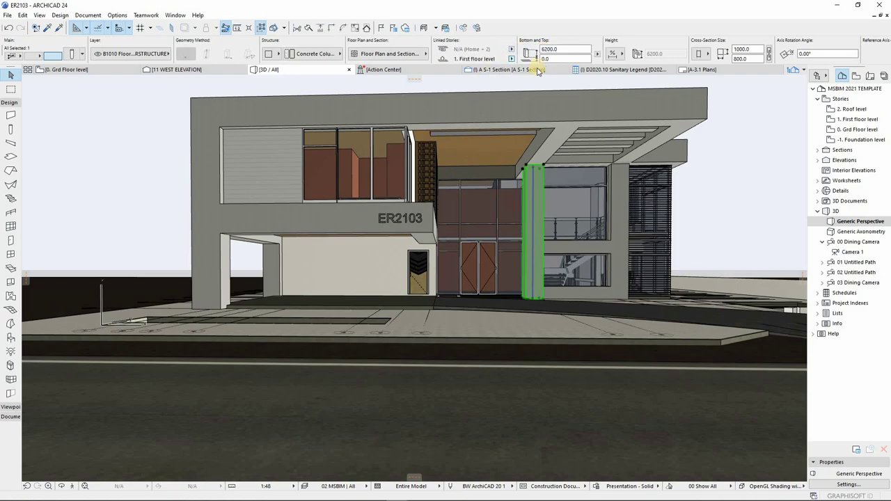
pyautogui.click(512, 49)
pyautogui.click(542, 49)
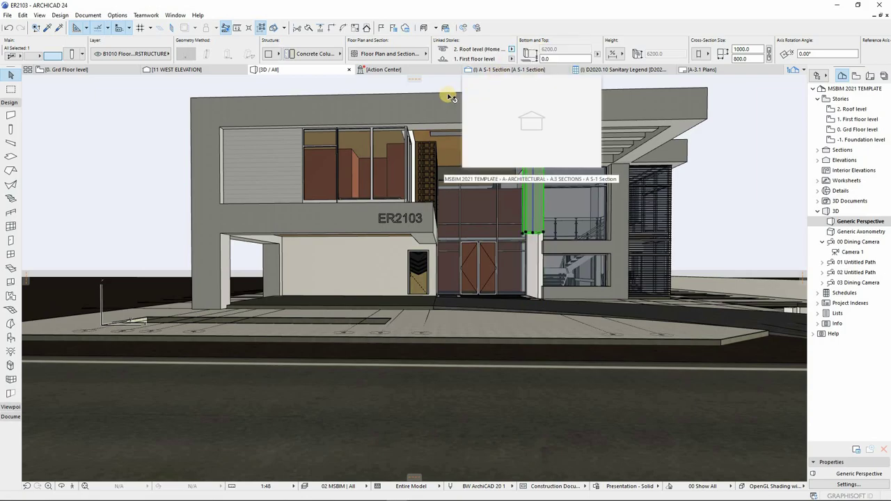
# Link the entrance column from -1. Foundation level to 2. Roof level, and stretch its top down to the roof beam's underside.
pyautogui.click(511, 59)
pyautogui.click(550, 77)
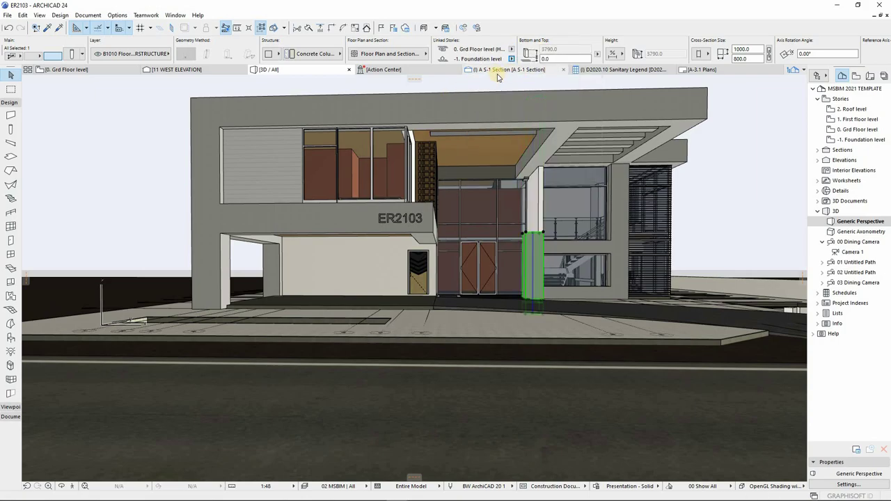
pyautogui.click(514, 50)
pyautogui.click(550, 54)
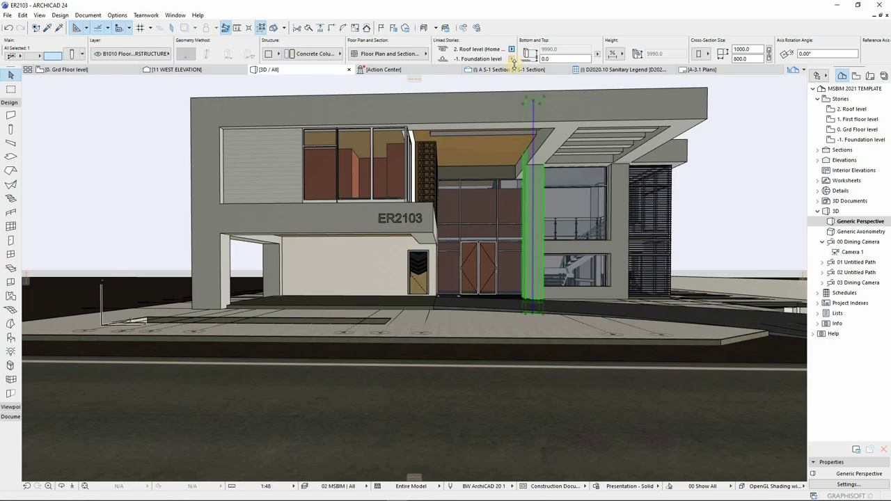
pyautogui.click(534, 103)
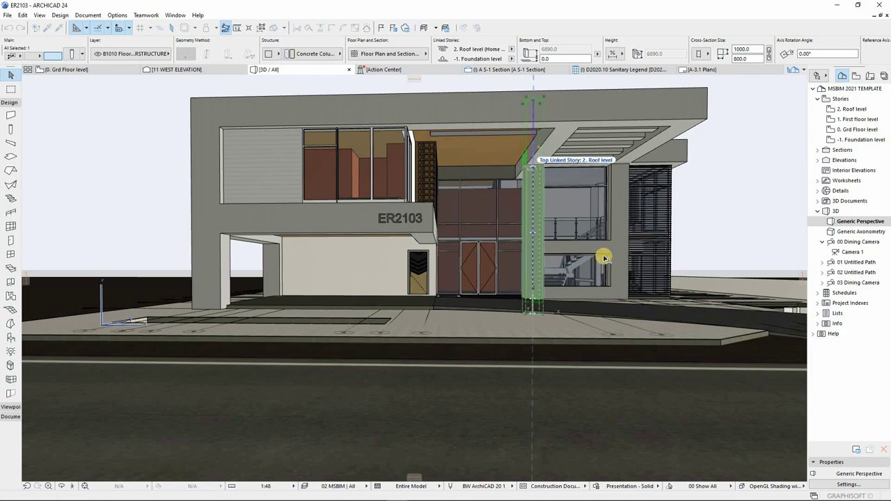
pyautogui.click(514, 144)
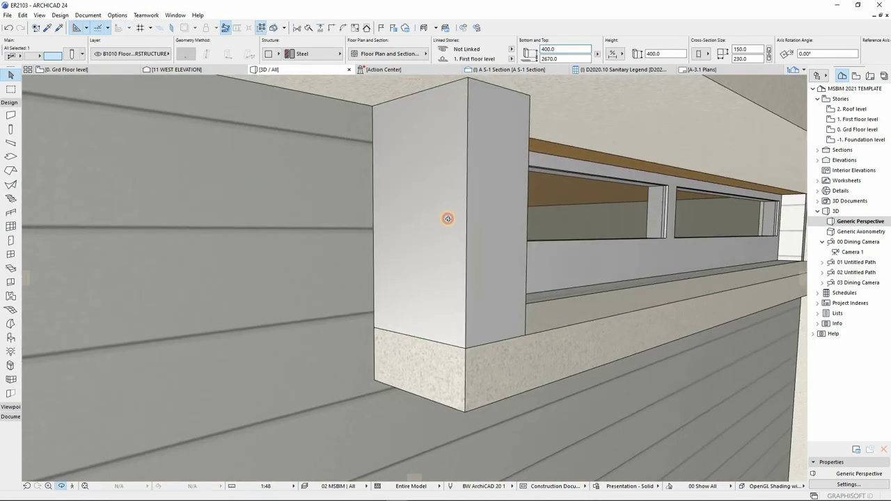
# Open the settings of the small steel column beside the strip window and enable its Uniformat - 2010 CSI classification.
pyautogui.scroll(3, 351, 225)
pyautogui.moveTo(351, 225); pyautogui.dragTo(401, 198)
pyautogui.moveTo(323, 185); pyautogui.dragTo(293, 168, button='middle')
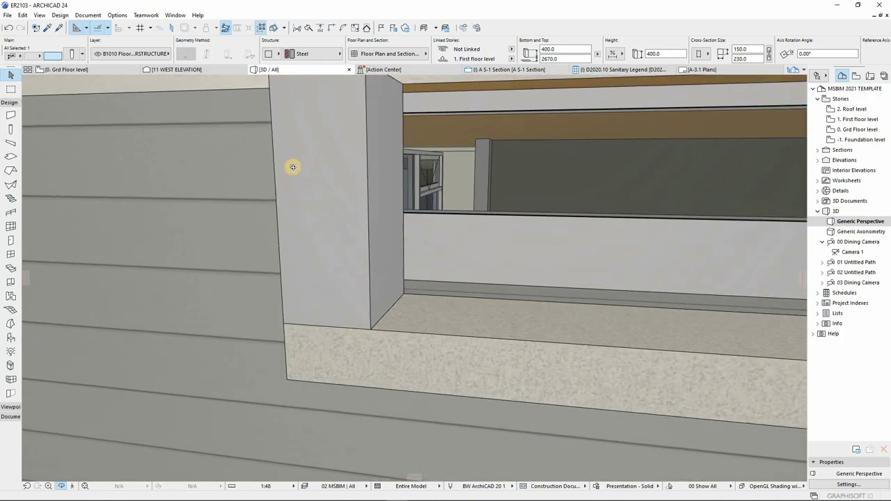
pyautogui.hotkey('ctrl', 't')
pyautogui.click(388, 352)
pyautogui.scroll(-1, 409, 373)
pyautogui.click(401, 377)
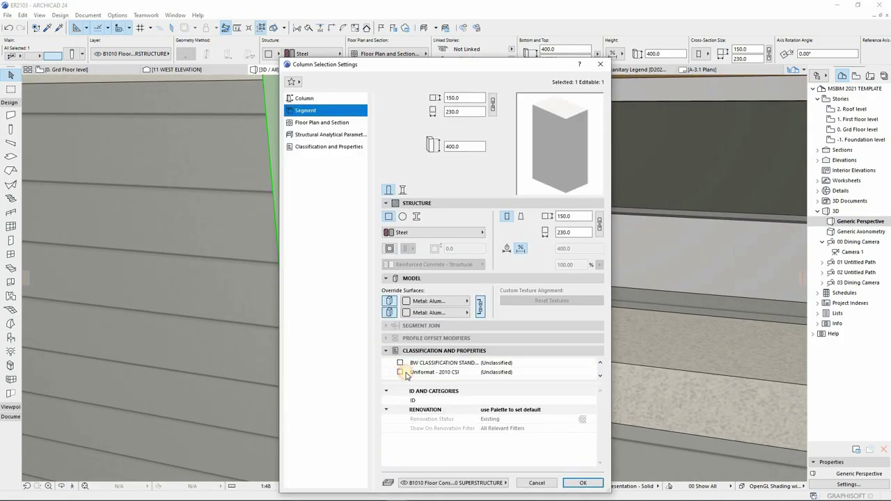
pyautogui.click(590, 374)
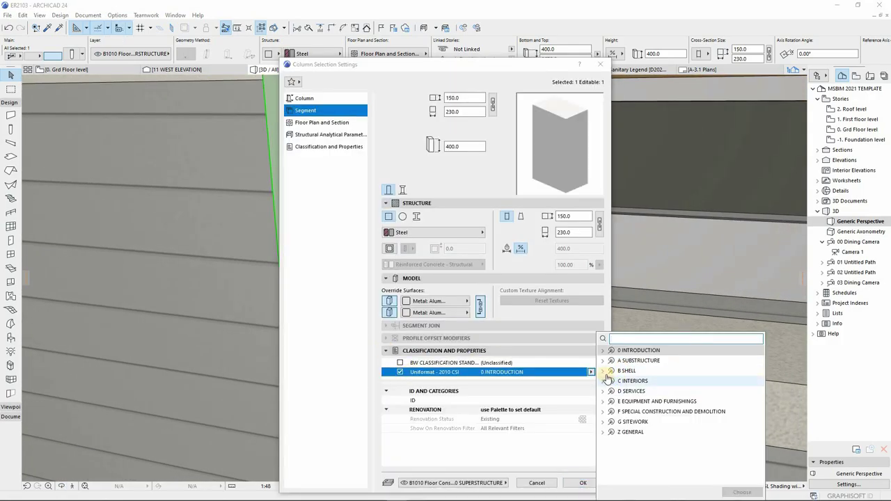
# Pick B2080.70 Exterior Fabrications from the B20 Exterior Vertical Enclosures branch as the steel column's classification and accept the settings.
pyautogui.click(604, 370)
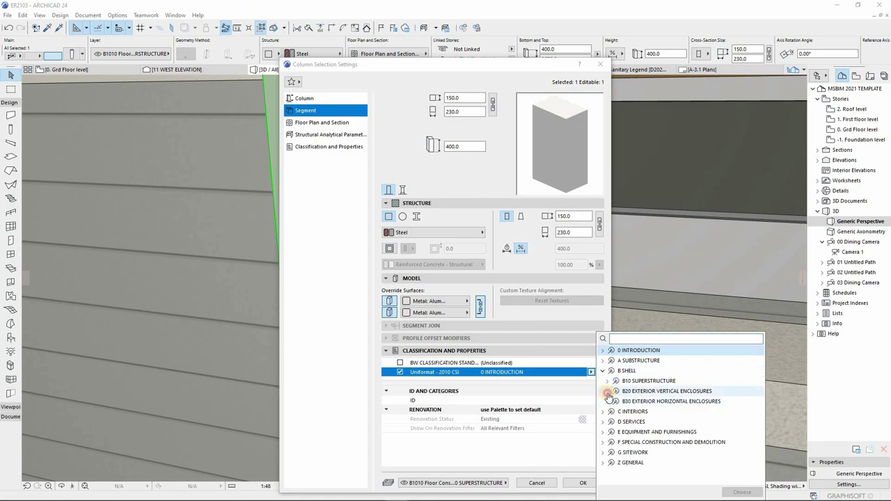
pyautogui.click(611, 392)
pyautogui.click(611, 352)
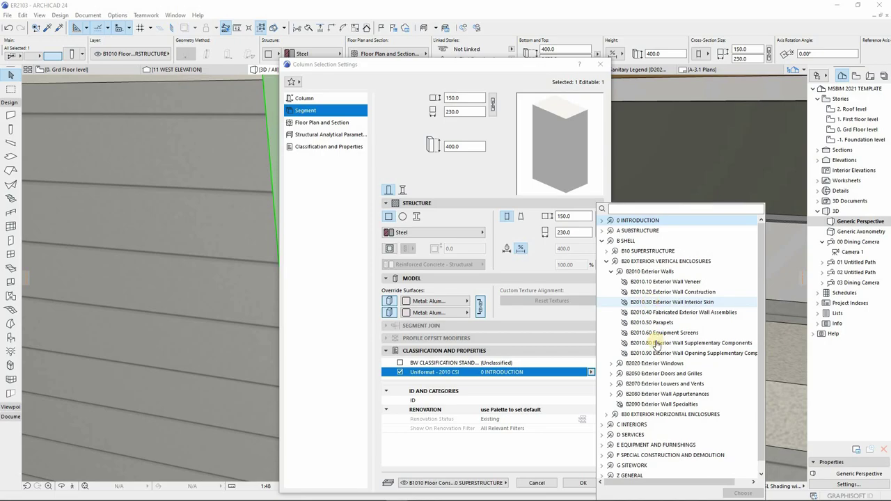
pyautogui.click(609, 405)
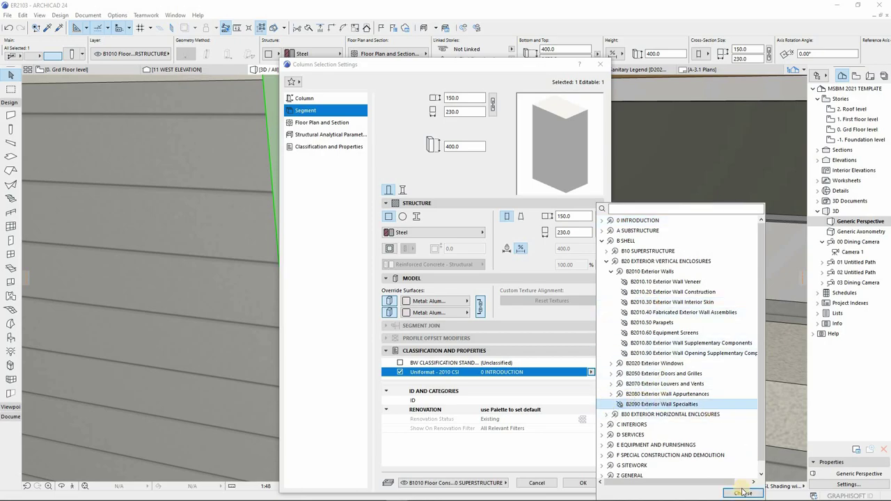
pyautogui.click(611, 394)
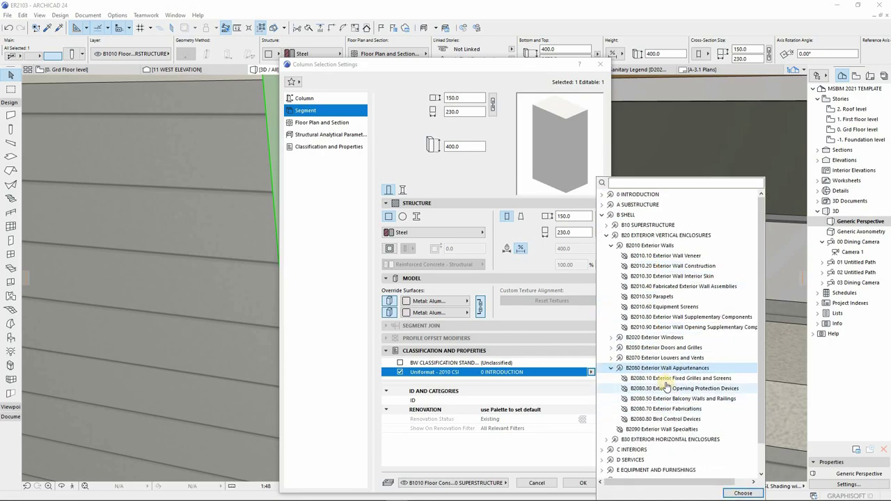
pyautogui.doubleClick(666, 409)
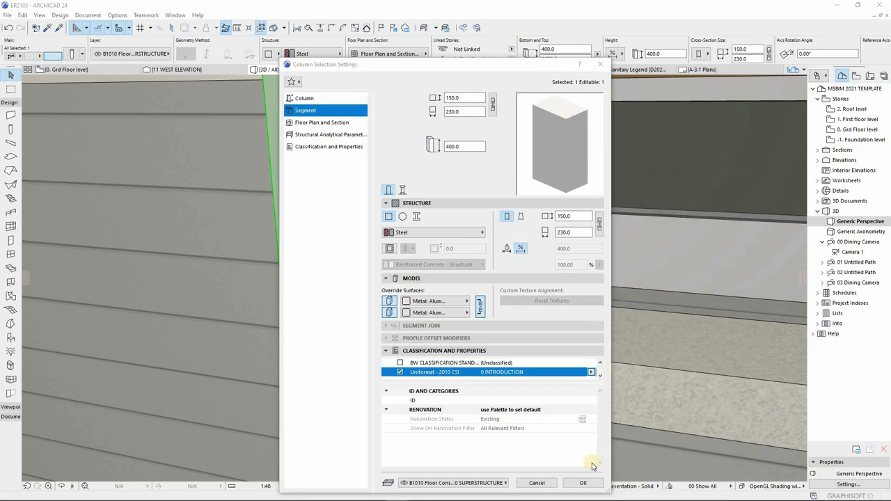
pyautogui.press('Return')
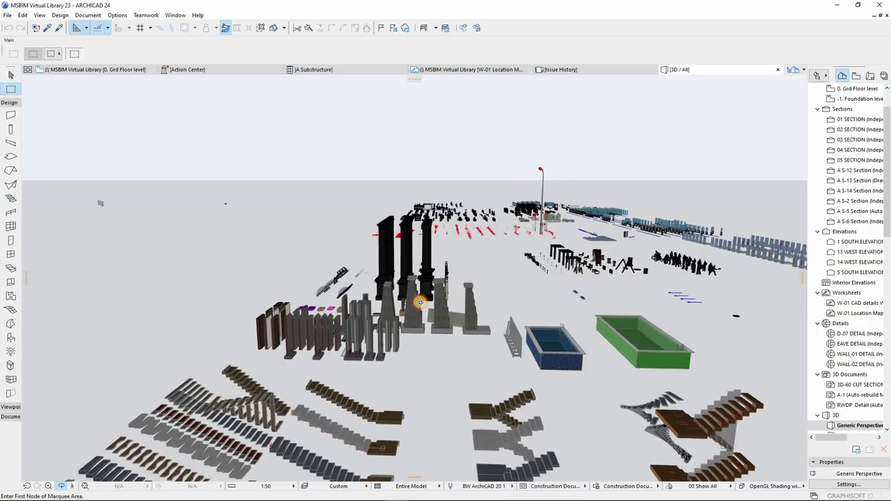
# Examine the sample walls, columns and slabs in the MSBIM Virtual Library's 3D model.
pyautogui.keyDown('shift'); pyautogui.moveTo(420, 301); pyautogui.dragTo(350, 319, button='middle'); pyautogui.keyUp('shift')
pyautogui.keyDown('shift'); pyautogui.moveTo(432, 326); pyautogui.dragTo(390, 402, button='middle'); pyautogui.keyUp('shift')
pyautogui.scroll(8, 391, 402)
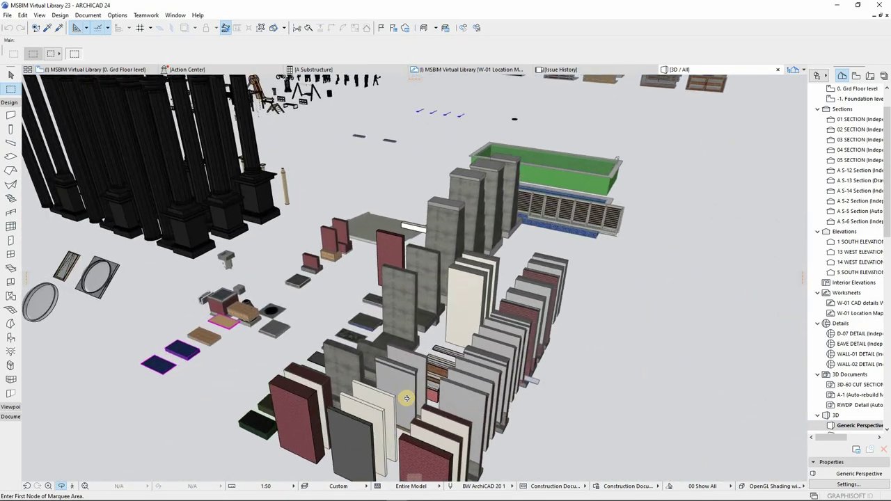
pyautogui.scroll(2, 415, 278)
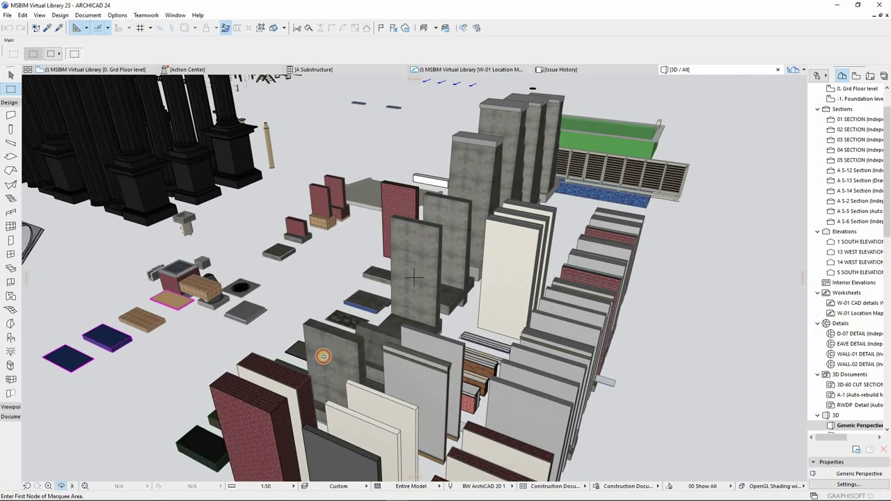
pyautogui.keyDown('shift'); pyautogui.moveTo(323, 356); pyautogui.dragTo(301, 295, button='middle'); pyautogui.keyUp('shift')
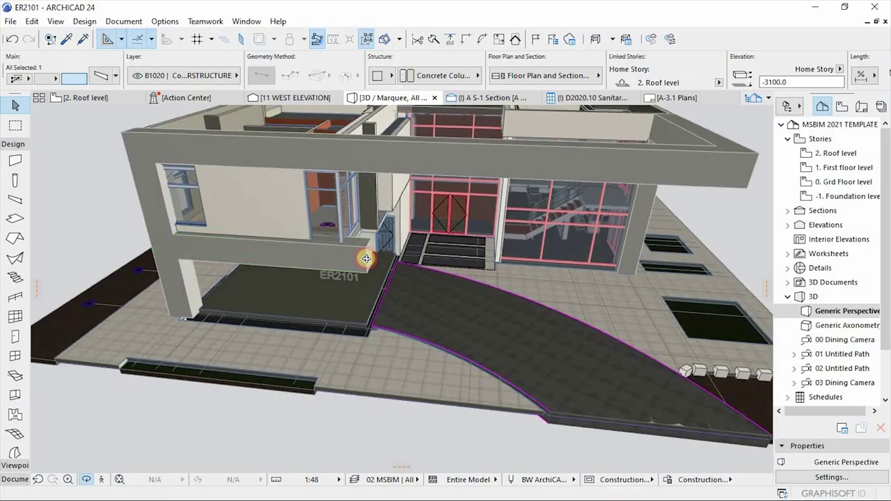
# In the ER2101 model, set the carport front beam's home story to 1. First floor level with an elevation of 0.
pyautogui.scroll(5, 309, 255)
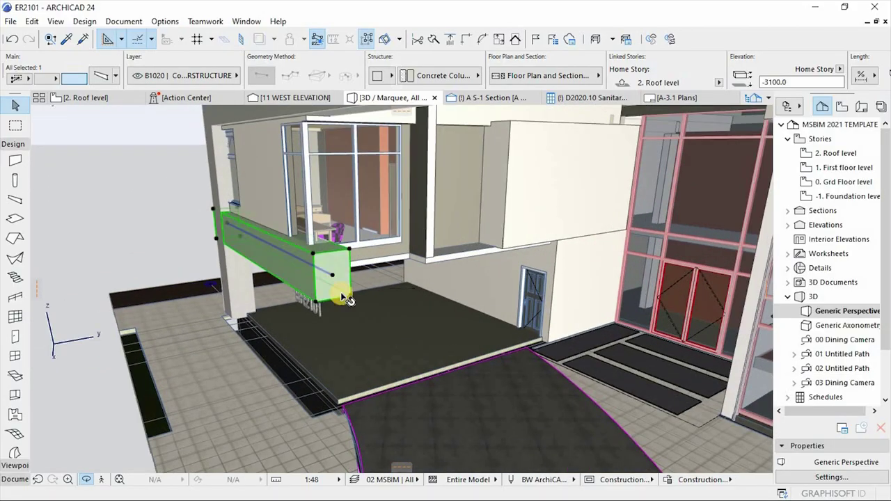
pyautogui.press('alt')
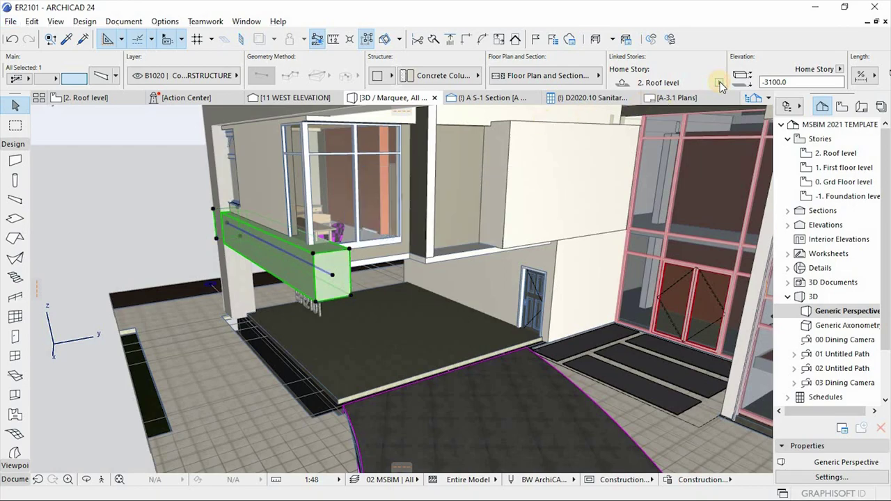
pyautogui.click(718, 82)
pyautogui.click(762, 91)
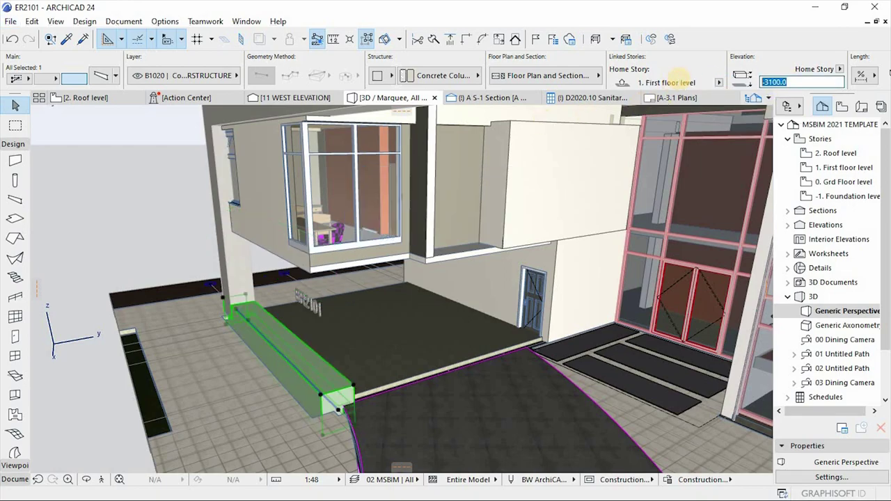
pyautogui.press('Escape')
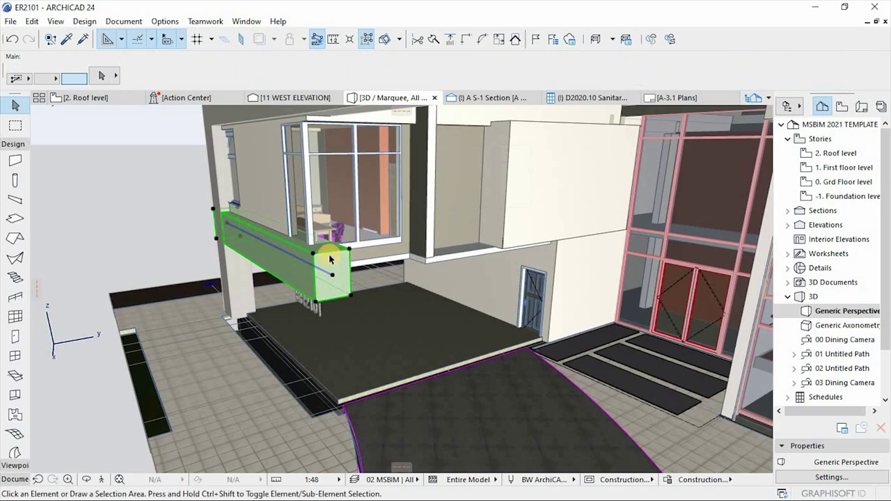
# Reuse the front beam's settings to draw a side beam from its free end back to the glazed entrance facade.
pyautogui.keyDown('alt'); pyautogui.click(338, 275); pyautogui.keyUp('alt')
pyautogui.click(333, 275)
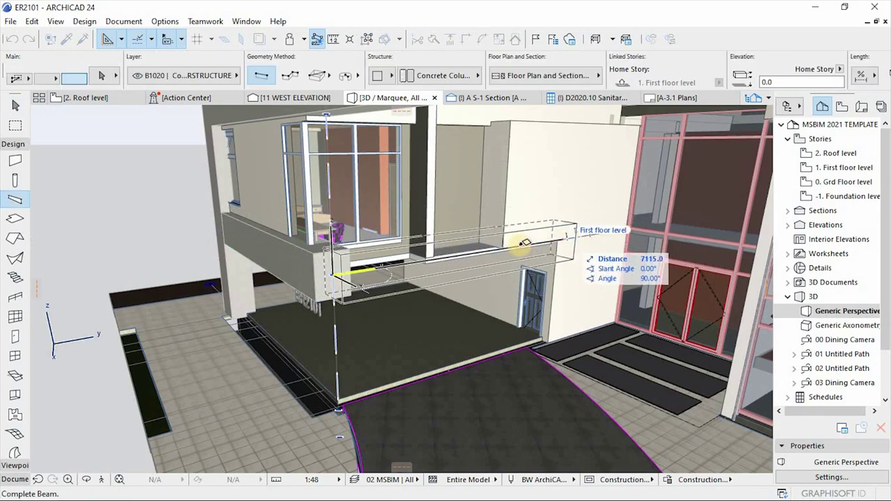
pyautogui.click(636, 222)
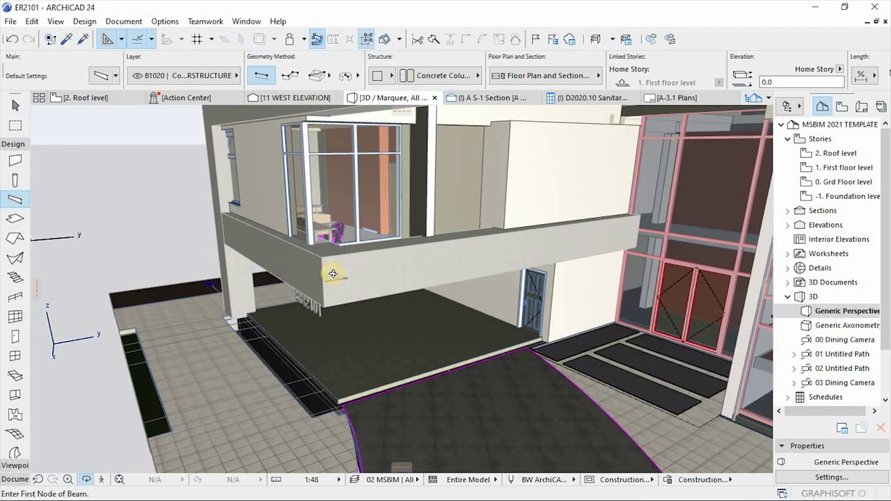
pyautogui.keyDown('shift'); pyautogui.moveTo(334, 274); pyautogui.dragTo(412, 250, button='middle'); pyautogui.keyUp('shift')
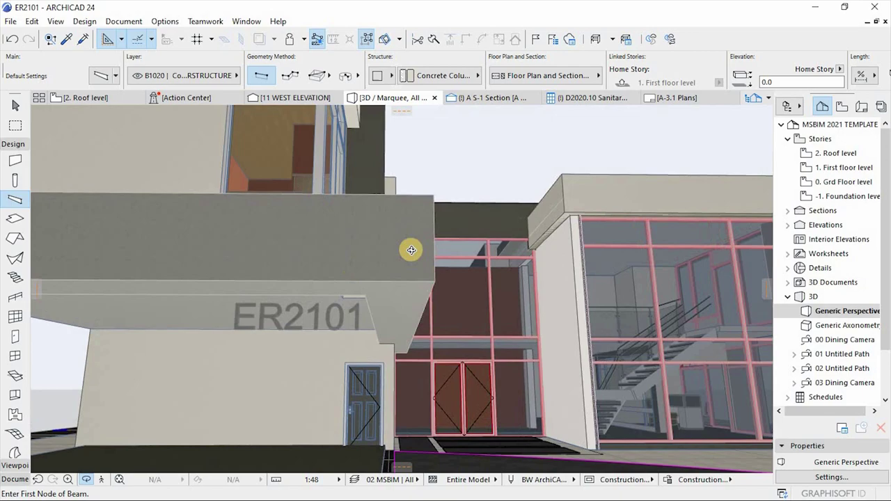
pyautogui.press('Escape')
# Move the side beam, together with the front beam's end, inward to line up with the ground floor wall's corner.
pyautogui.click(412, 307)
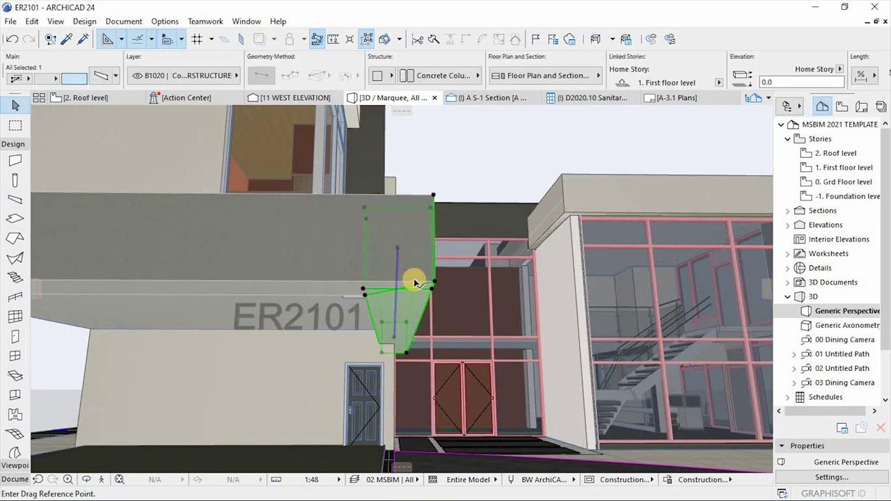
pyautogui.click(414, 281)
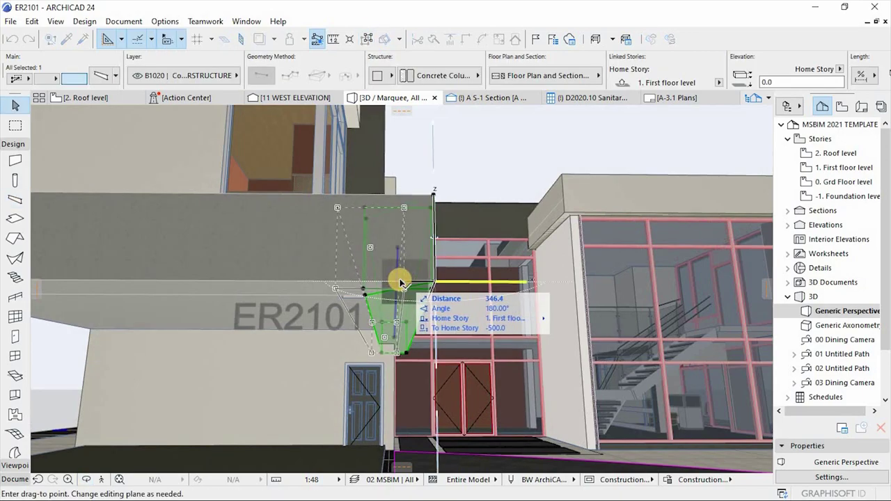
pyautogui.click(282, 237)
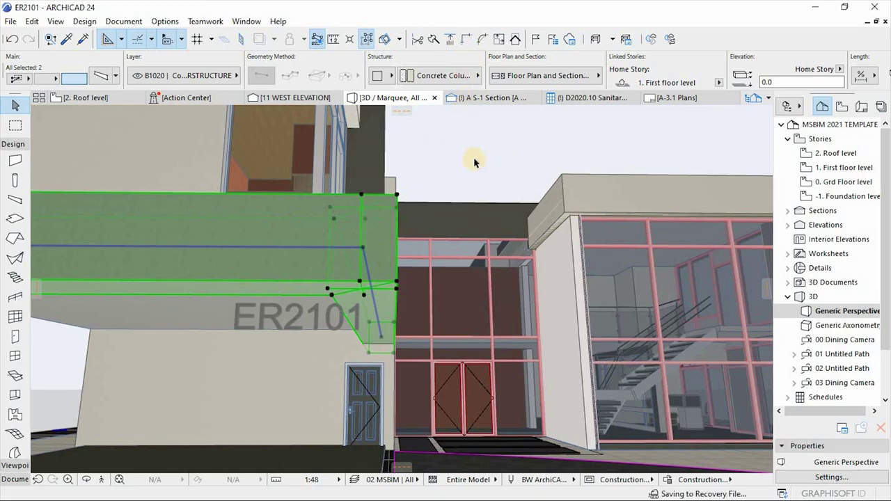
pyautogui.keyDown('shift'); pyautogui.moveTo(500, 187); pyautogui.dragTo(392, 241, button='middle'); pyautogui.keyUp('shift')
pyautogui.scroll(-2, 535, 236)
pyautogui.scroll(2, 407, 241)
pyautogui.press('Escape')
# Raise the bottoms of the two first-floor exterior walls beside the entrance to the side beam's top edge.
pyautogui.click(462, 283)
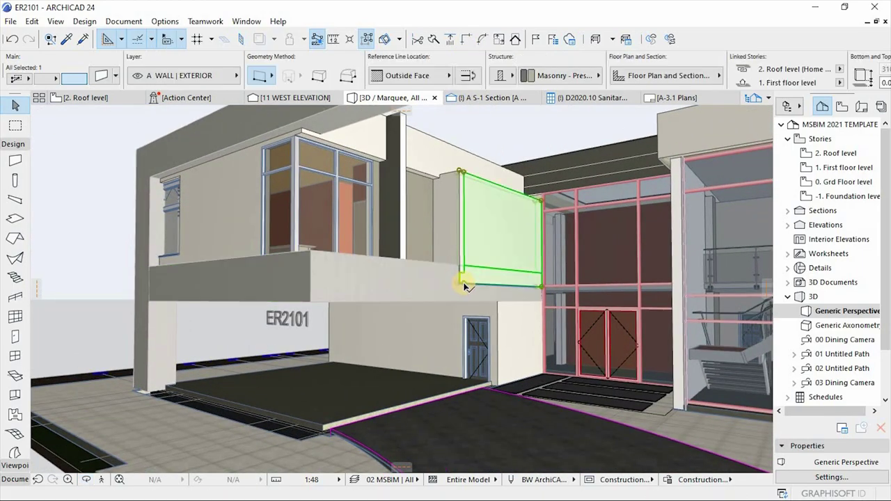
pyautogui.keyDown('shift'); pyautogui.click(450, 240); pyautogui.keyUp('shift')
pyautogui.click(467, 282)
pyautogui.click(358, 308)
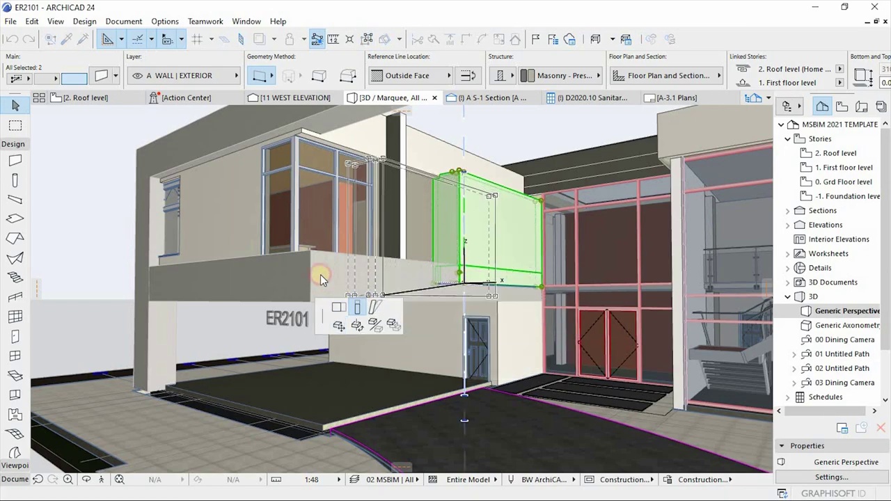
pyautogui.click(312, 249)
pyautogui.press('Escape')
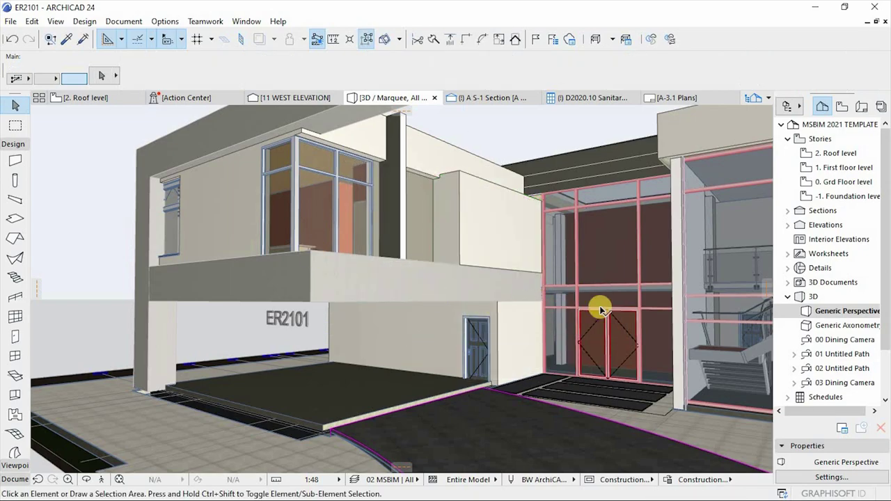
pyautogui.keyDown('shift'); pyautogui.moveTo(600, 306); pyautogui.dragTo(393, 244, button='middle'); pyautogui.keyUp('shift')
pyautogui.scroll(1, 393, 244)
pyautogui.keyDown('shift'); pyautogui.moveTo(444, 265); pyautogui.dragTo(334, 358, button='middle'); pyautogui.keyUp('shift')
pyautogui.scroll(-3, 495, 292)
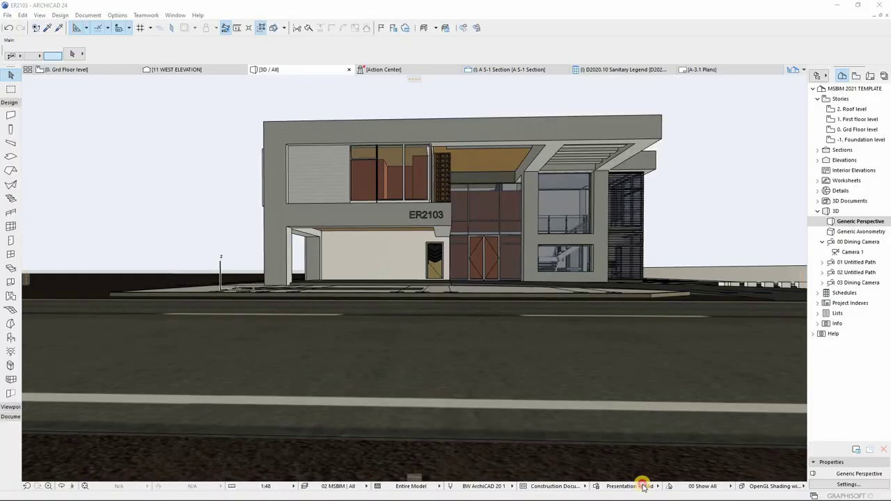
# In the ER2103 model, apply the Construction Documents graphic override combination to the generic perspective.
pyautogui.click(657, 487)
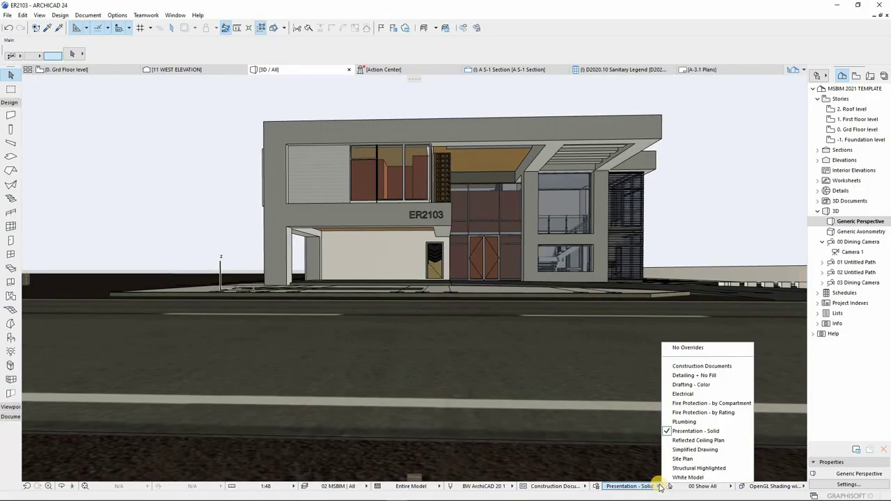
pyautogui.click(657, 487)
pyautogui.click(656, 487)
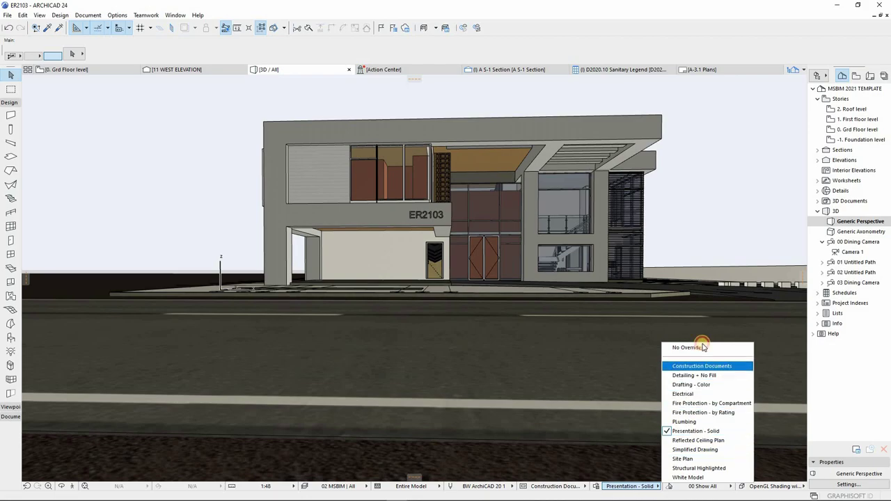
pyautogui.click(702, 366)
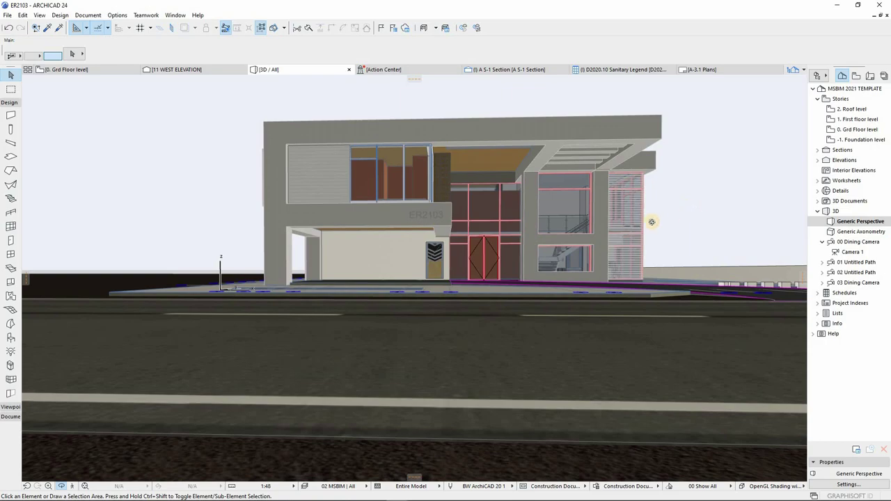
# Return the generic perspective to the Presentation - Solid graphic override combination, viewing the house from its driveway side.
pyautogui.keyDown('shift'); pyautogui.moveTo(652, 222); pyautogui.dragTo(467, 216, button='middle'); pyautogui.keyUp('shift')
pyautogui.scroll(-3, 456, 237)
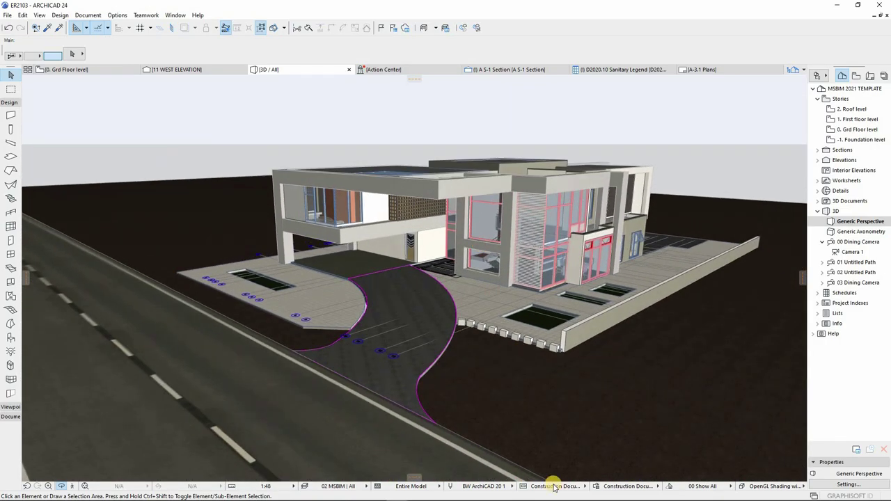
pyautogui.click(615, 488)
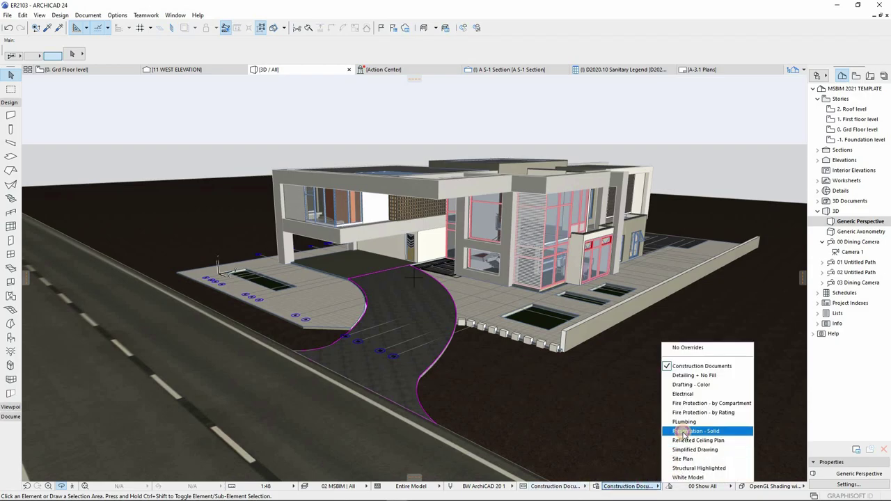
pyautogui.click(684, 432)
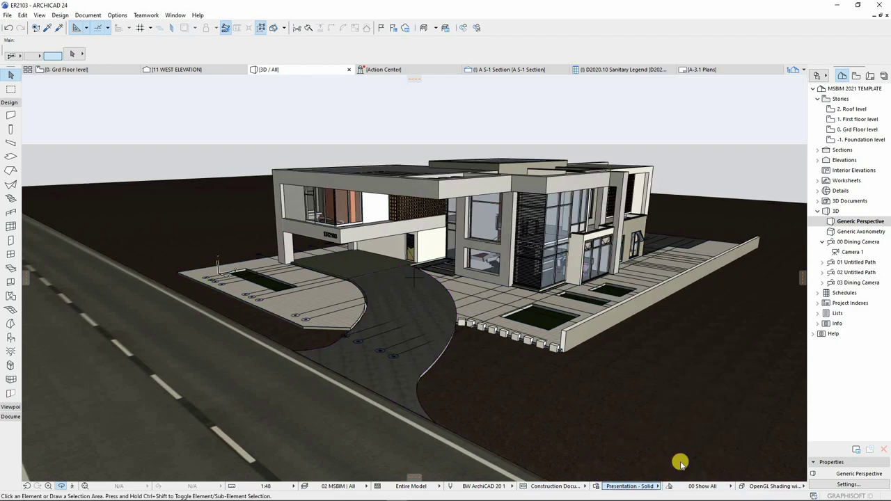
# Preview the house with the Plumbing graphic override combination and with Structural Highlighted.
pyautogui.click(630, 487)
pyautogui.click(692, 424)
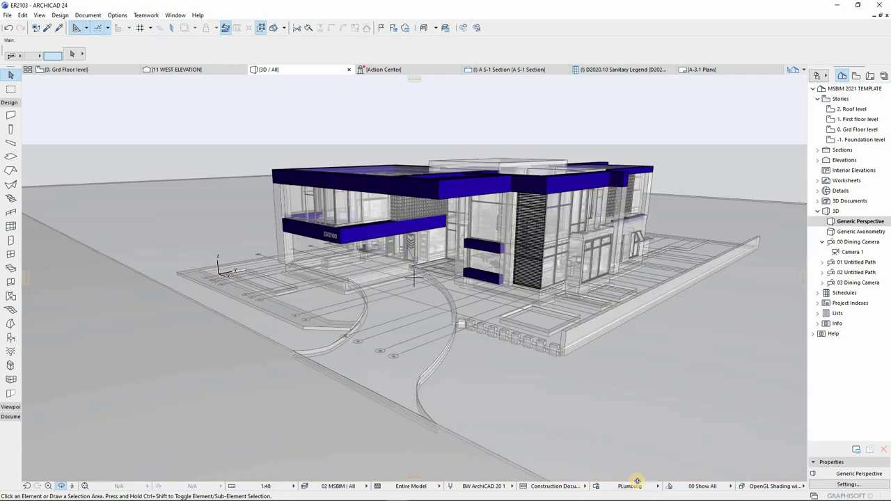
pyautogui.click(651, 485)
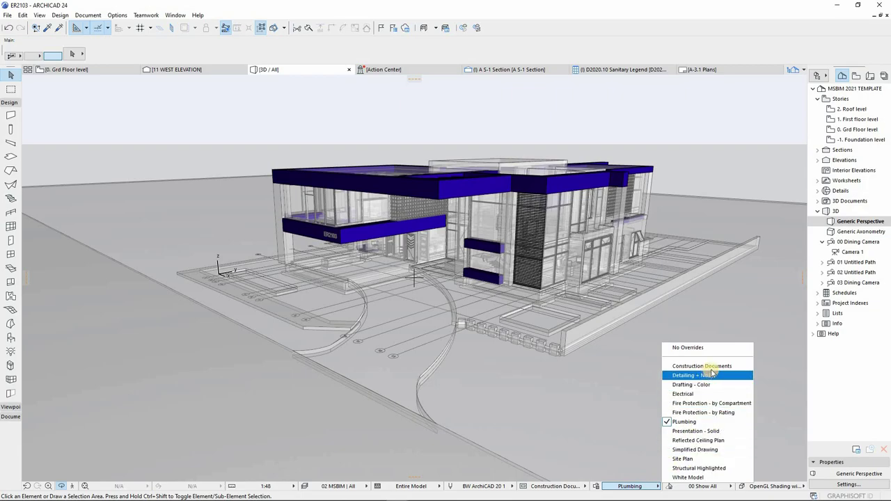
pyautogui.click(700, 468)
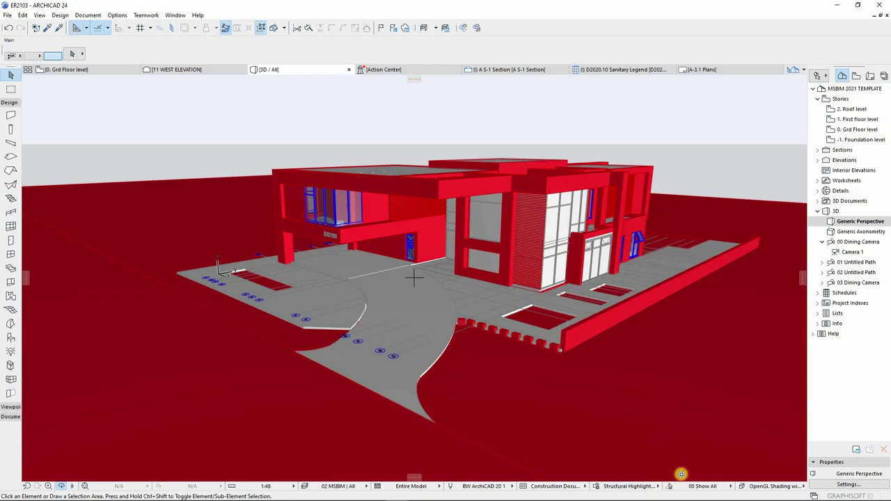
# Set the perspective's graphic override combination to Detailing + No Fill.
pyautogui.click(652, 492)
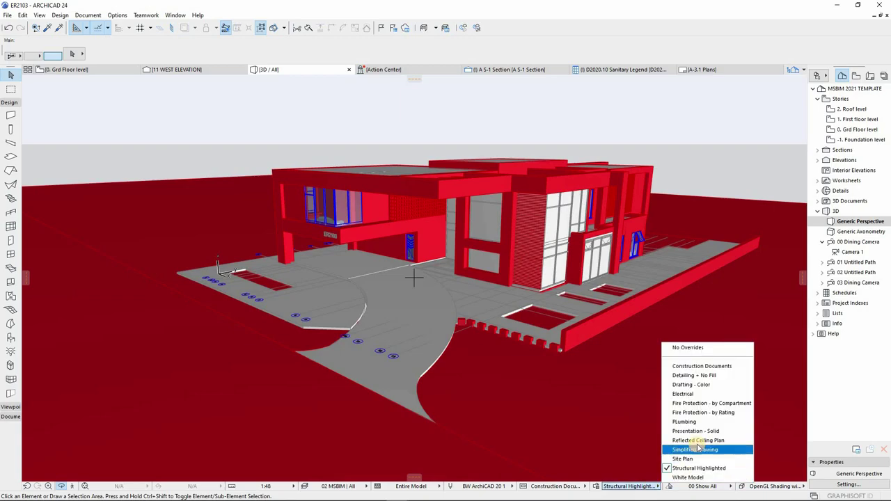
pyautogui.click(697, 376)
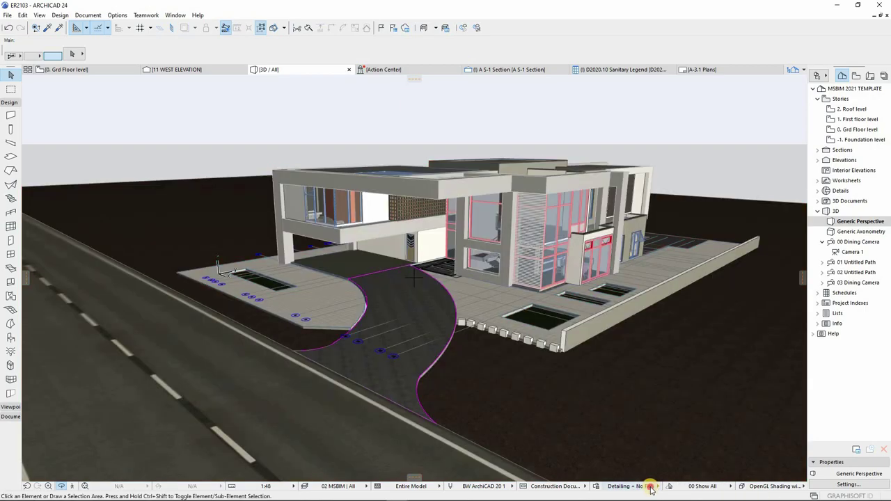
pyautogui.click(650, 487)
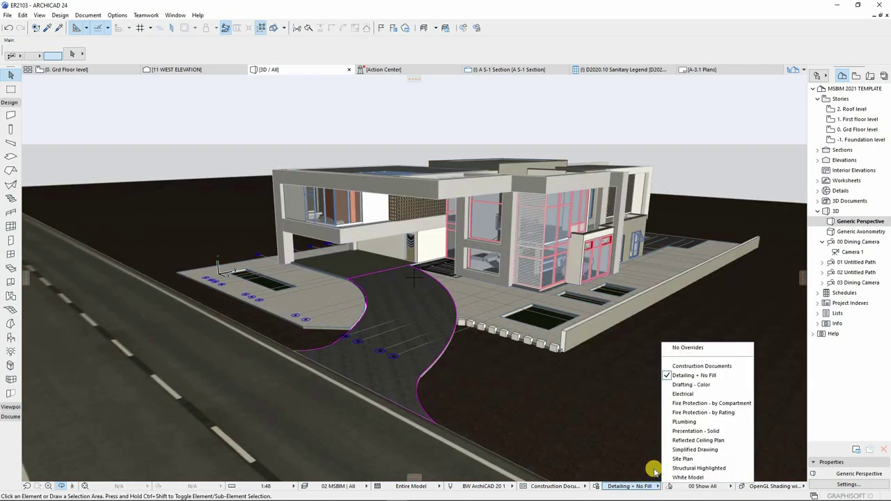
pyautogui.click(682, 358)
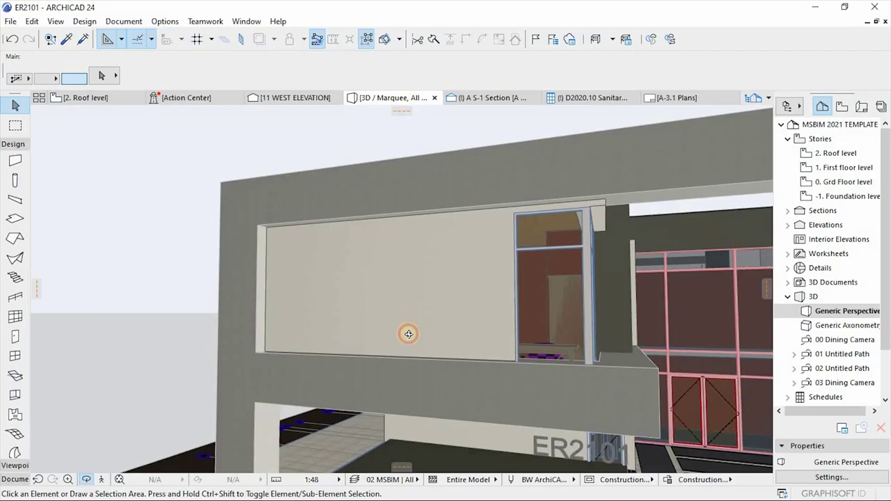
# In the ER2101 model, raise the bottoms of the three first-floor corner windows to the beam's top edge, giving sill 500 and height 2488.7.
pyautogui.keyDown('shift'); pyautogui.moveTo(408, 334); pyautogui.dragTo(460, 243, button='middle'); pyautogui.keyUp('shift')
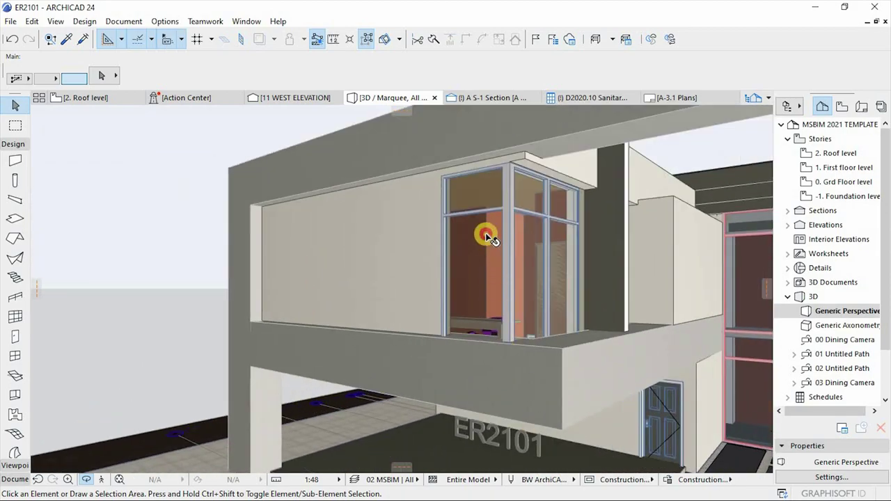
pyautogui.click(485, 232)
pyautogui.keyDown('shift'); pyautogui.click(541, 245); pyautogui.keyUp('shift')
pyautogui.keyDown('shift'); pyautogui.click(561, 246); pyautogui.keyUp('shift')
pyautogui.click(509, 356)
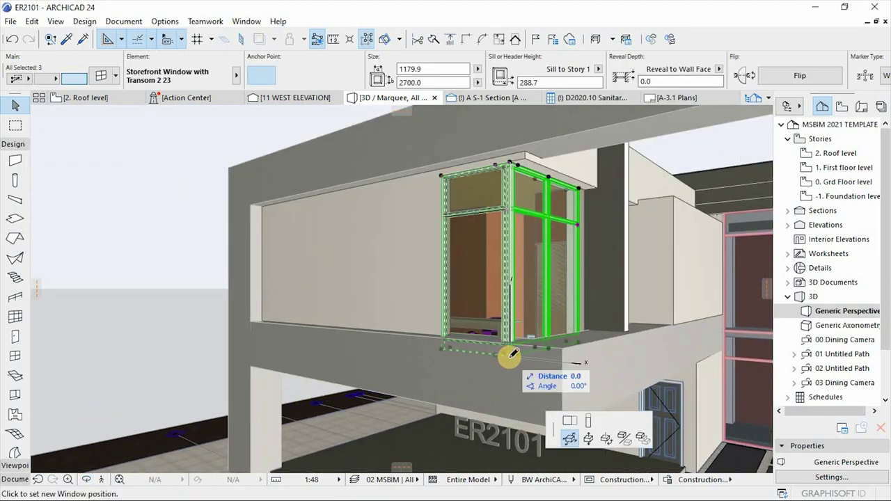
pyautogui.click(564, 351)
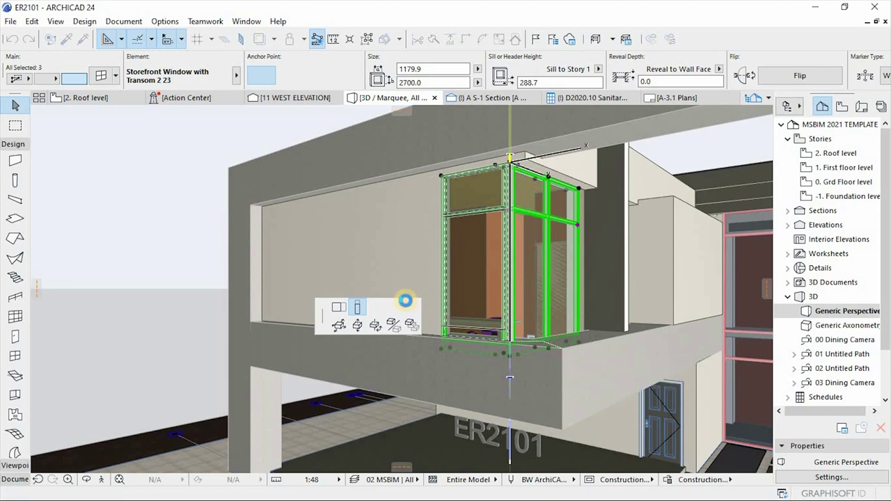
pyautogui.click(413, 273)
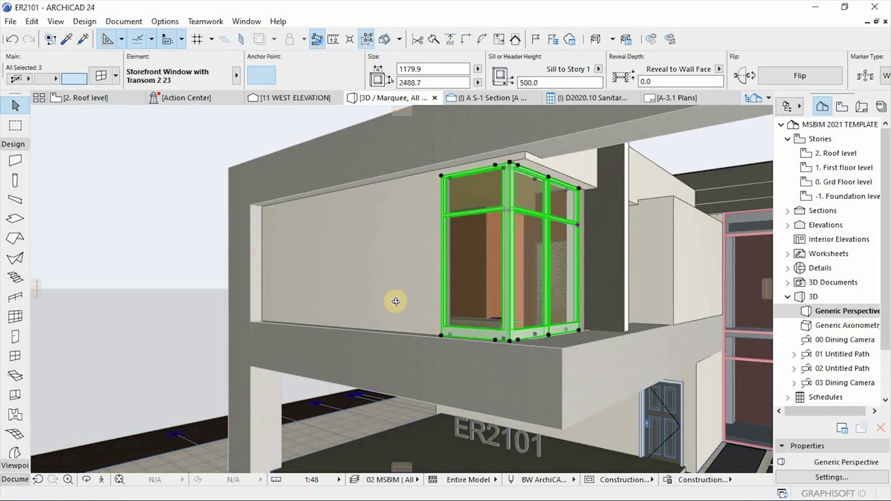
pyautogui.keyDown('shift'); pyautogui.moveTo(396, 302); pyautogui.dragTo(506, 284, button='middle'); pyautogui.keyUp('shift')
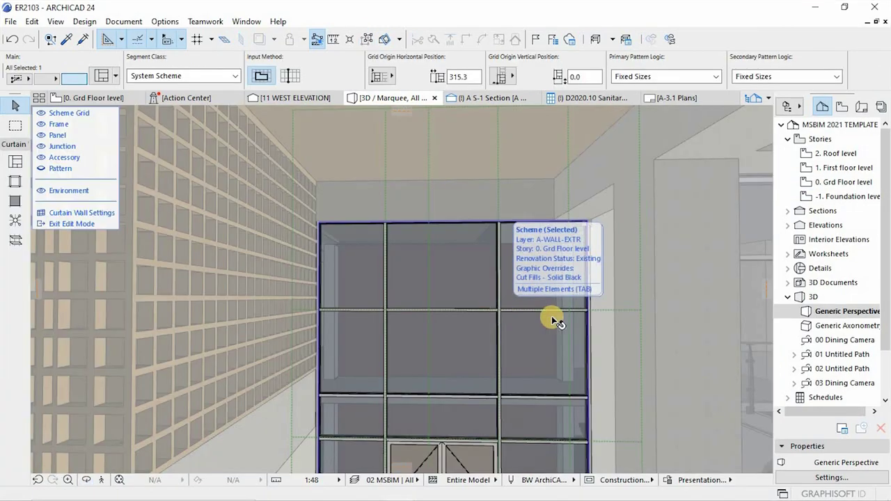
# In the ER2103 entrance curtain wall, move the upper horizontal scheme grid line down toward the transom below it.
pyautogui.click(625, 311)
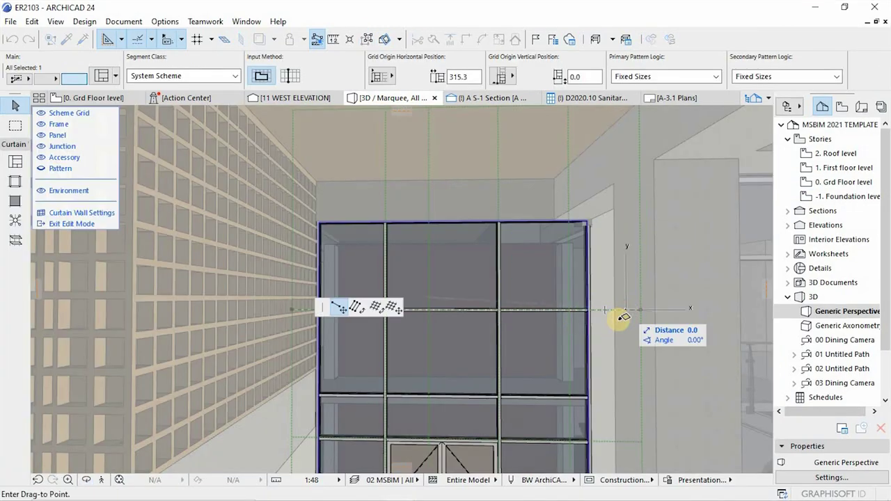
pyautogui.click(485, 356)
pyautogui.scroll(-3, 522, 214)
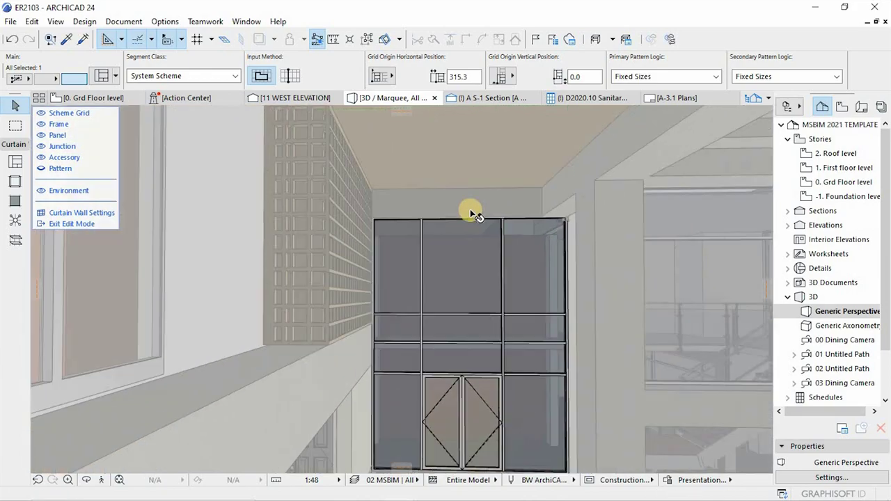
pyautogui.scroll(2, 479, 347)
pyautogui.scroll(3, 480, 317)
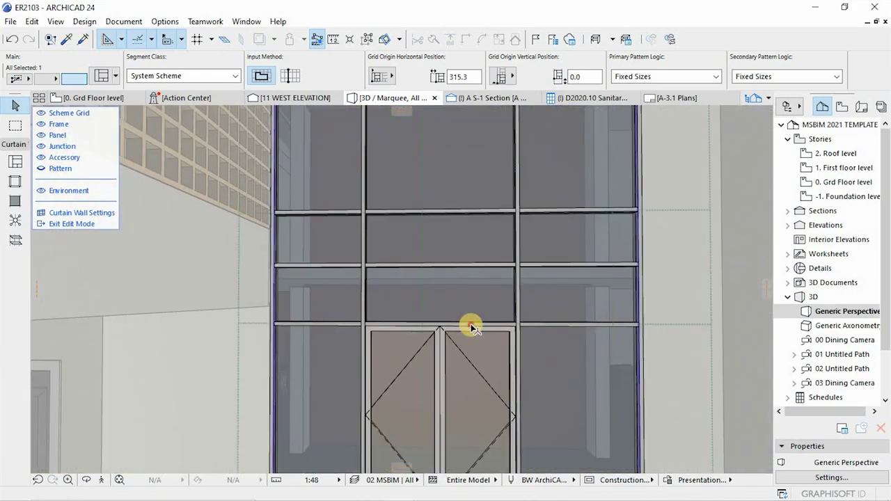
# Delete both transom frame segments directly above the entrance double door so the door reaches the next transom.
pyautogui.click(494, 331)
pyautogui.scroll(2, 457, 320)
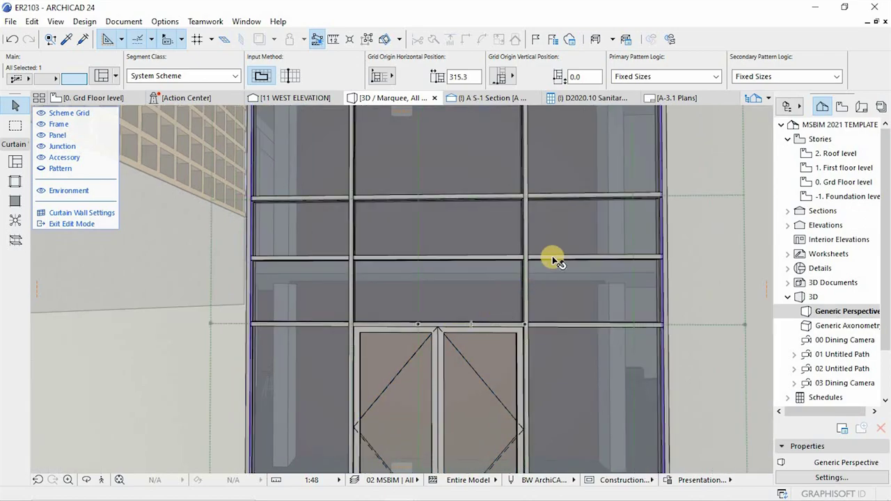
pyautogui.click(682, 324)
pyautogui.click(495, 332)
pyautogui.click(514, 324)
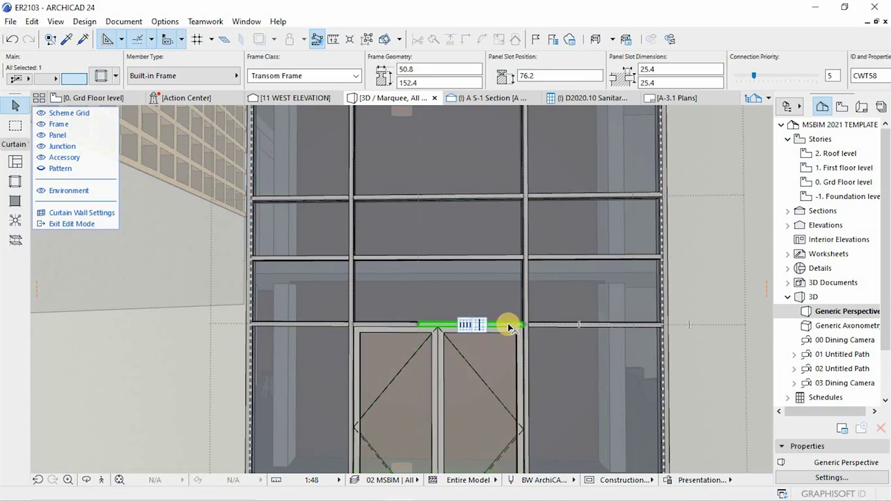
pyautogui.click(416, 328)
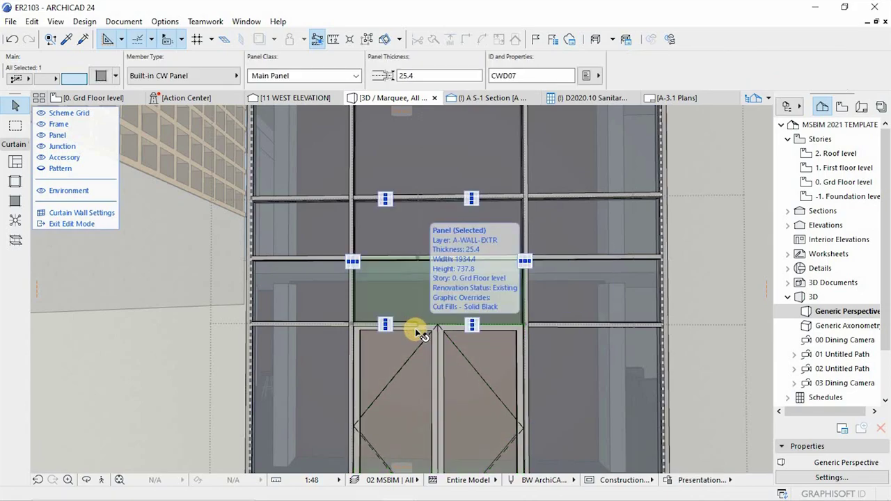
pyautogui.scroll(2, 367, 325)
pyautogui.click(359, 324)
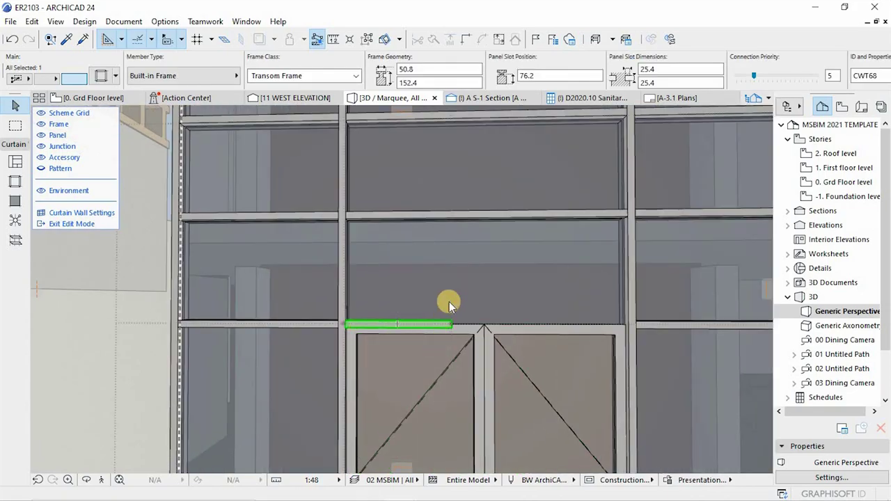
pyautogui.press('Delete')
pyautogui.scroll(-5, 446, 222)
pyautogui.keyDown('shift'); pyautogui.moveTo(412, 219); pyautogui.dragTo(436, 300, button='middle'); pyautogui.keyUp('shift')
pyautogui.scroll(5, 422, 265)
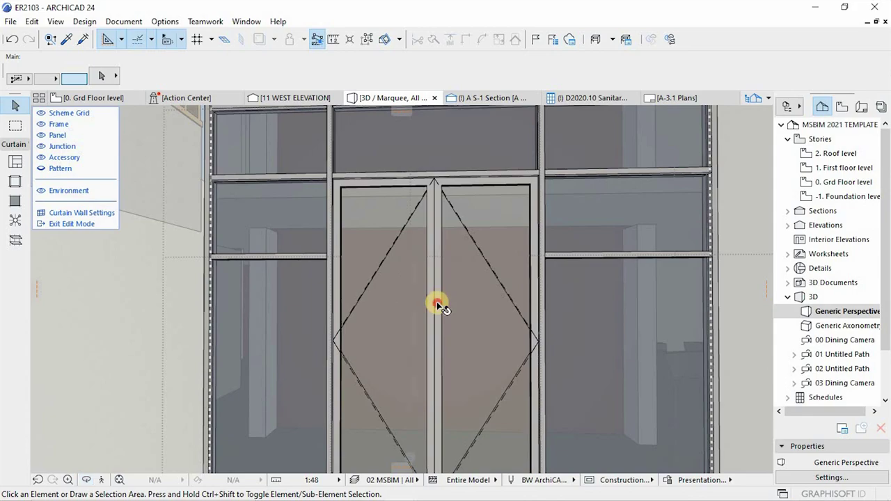
pyautogui.click(436, 301)
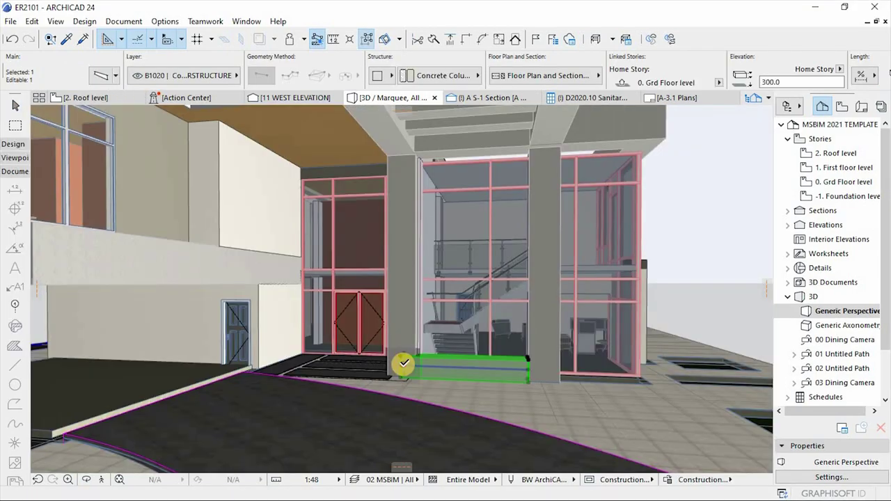
# In the ER2101 model, stretch the low beam's end between the entrance columns to the column's edge, for a length of 2985.
pyautogui.click(403, 361)
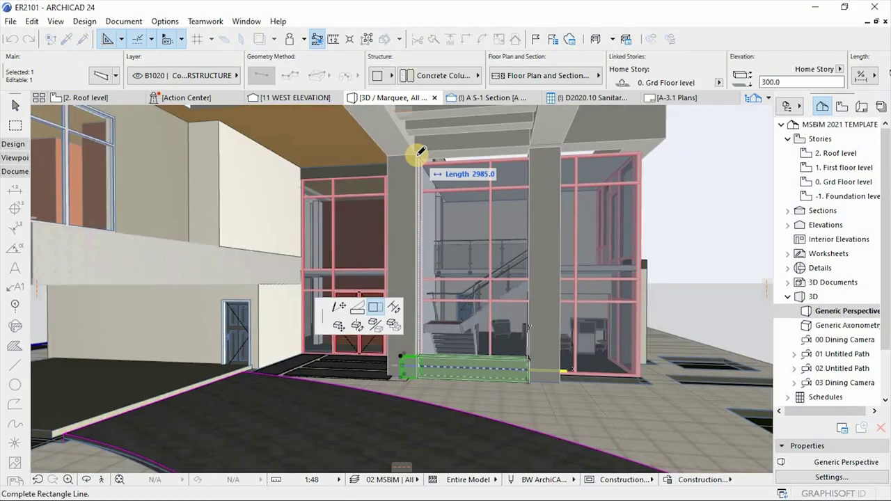
pyautogui.click(416, 157)
pyautogui.keyDown('shift'); pyautogui.moveTo(544, 270); pyautogui.dragTo(496, 359, button='middle'); pyautogui.keyUp('shift')
pyautogui.scroll(3, 496, 360)
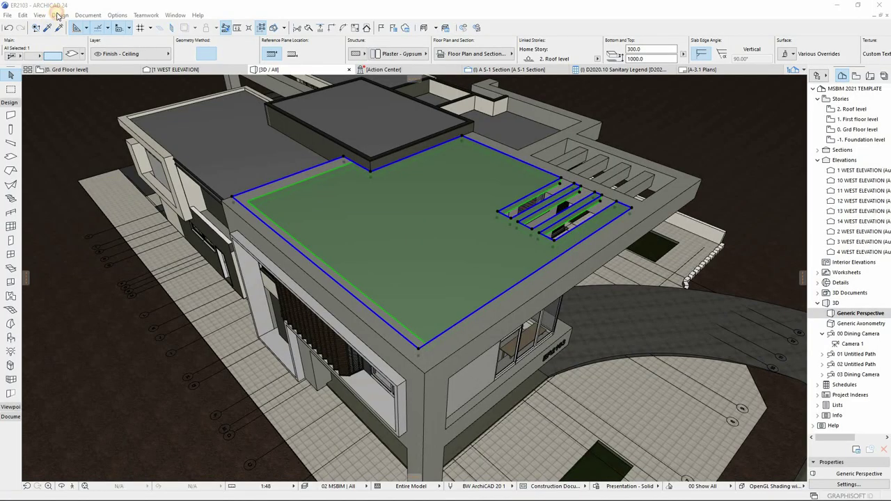
# In the ER2103 model, open Slab Accessories for the selected ceiling slab and examine the layer surface options of Floor Construction 24.
pyautogui.click(59, 15)
pyautogui.moveTo(132, 220)
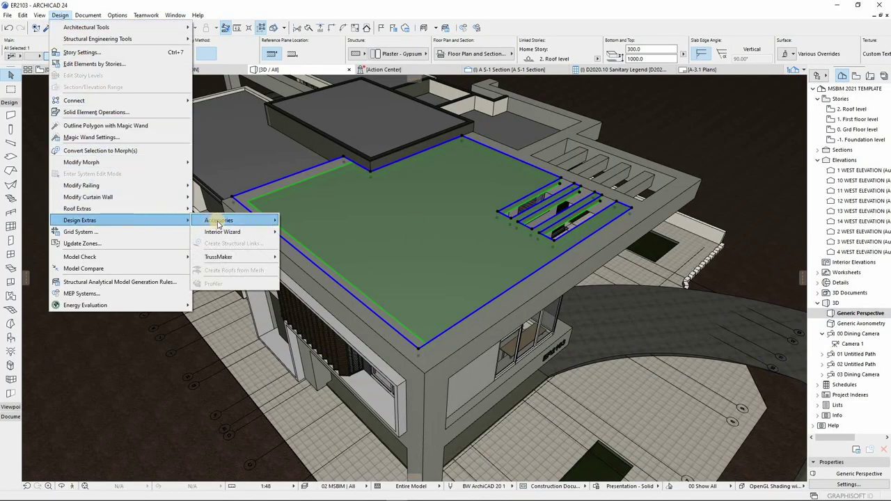
pyautogui.moveTo(218, 222)
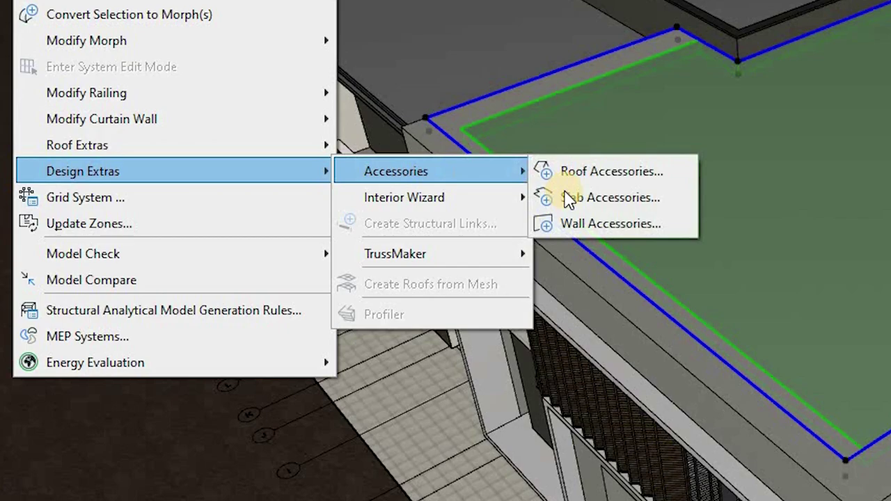
pyautogui.click(570, 198)
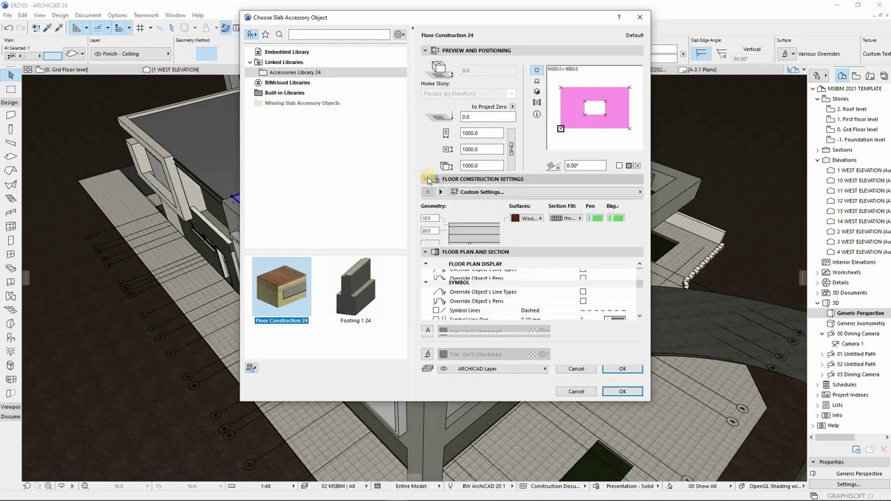
pyautogui.click(538, 220)
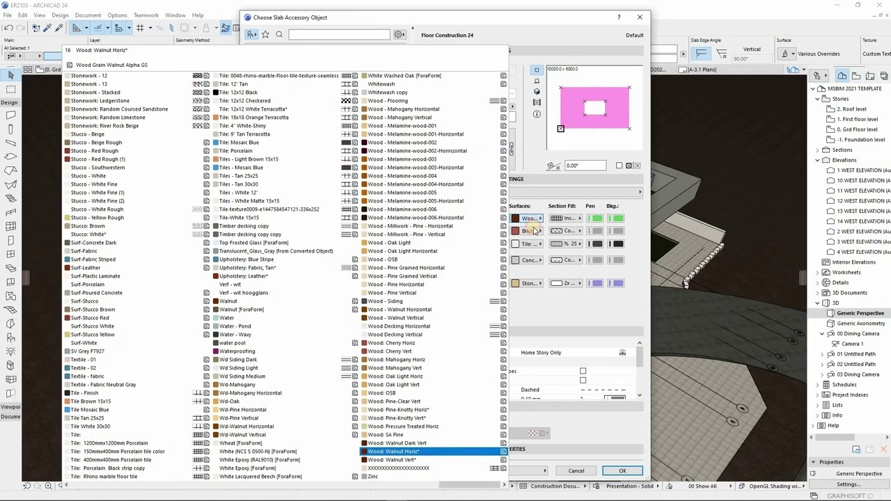
pyautogui.click(534, 230)
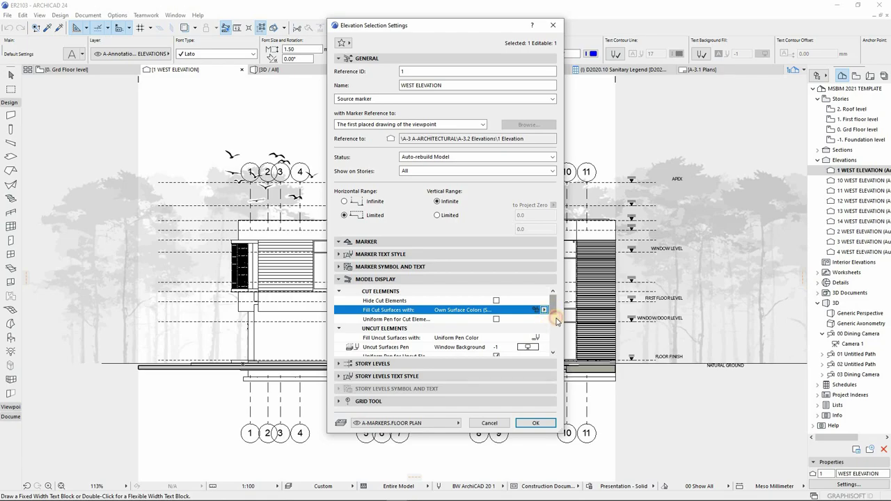
# In the ER2103 model, set the WEST ELEVATION's model display to show uncut surfaces in their own colours with shadows.
pyautogui.click(555, 320)
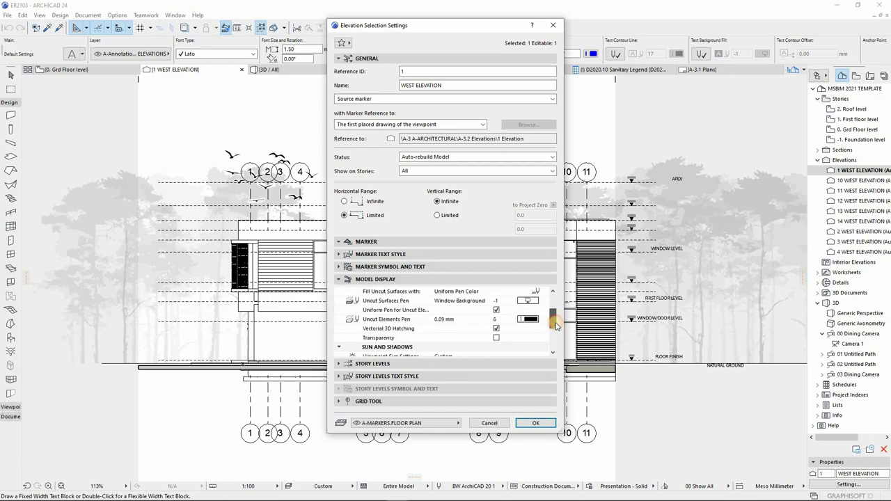
pyautogui.click(535, 423)
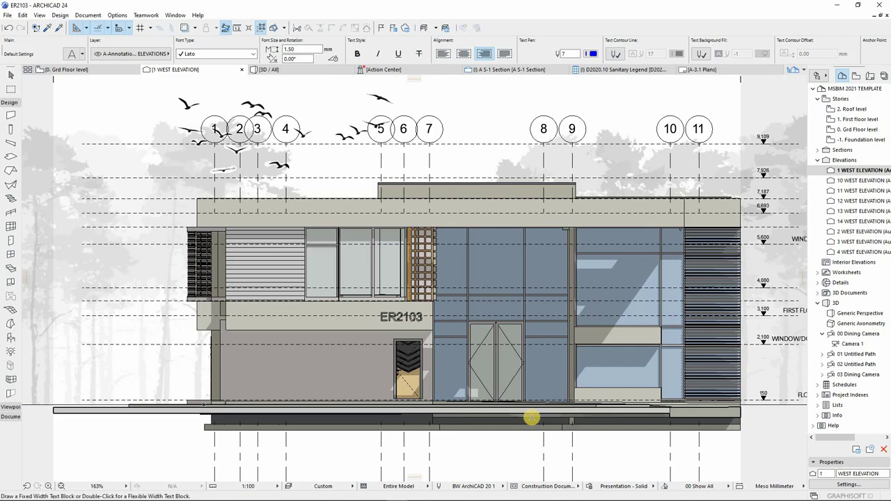
pyautogui.scroll(-2, 337, 343)
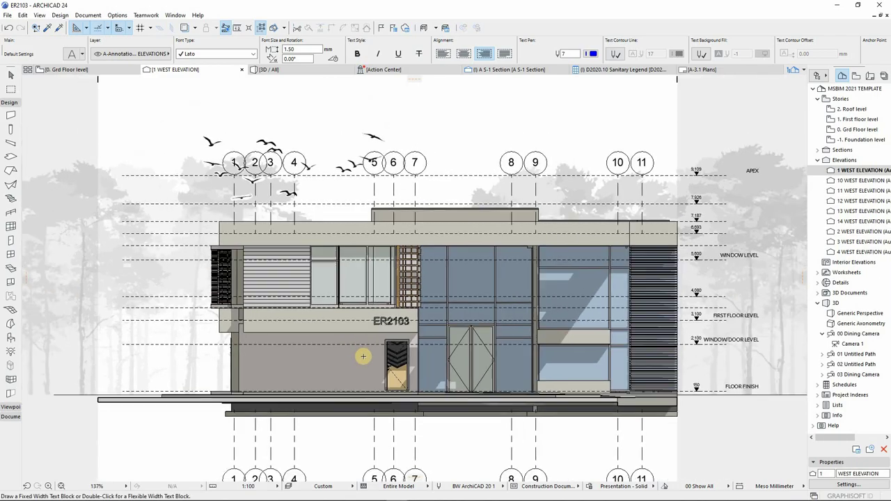
pyautogui.scroll(-2, 347, 365)
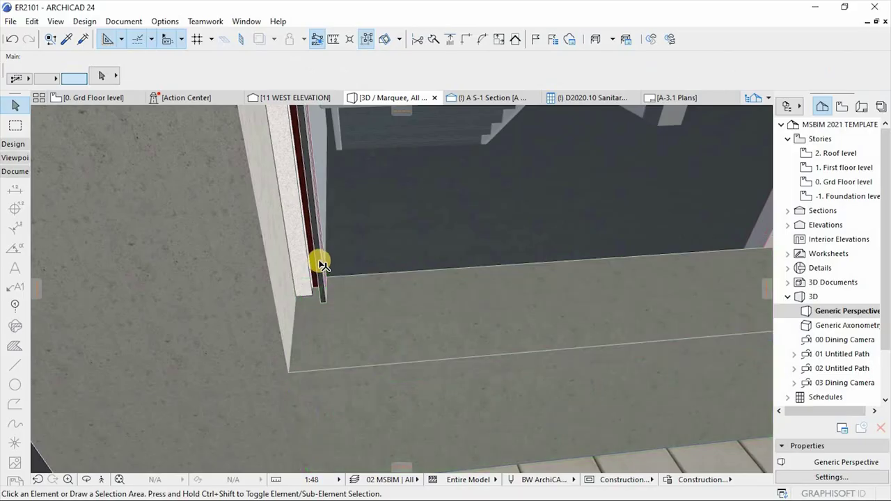
# In the ER2101 model, delete the thin dark strip beside the jamb at the lower corner of the framed facade opening.
pyautogui.click(318, 258)
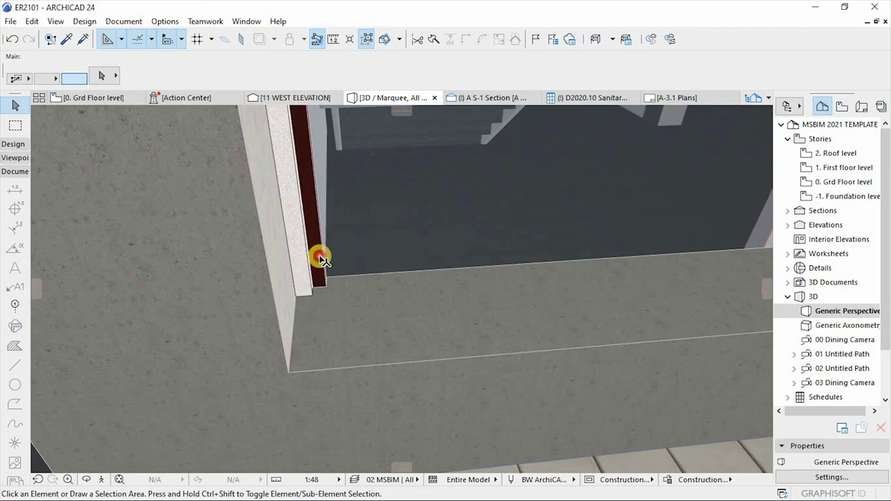
pyautogui.click(320, 260)
pyautogui.press('Delete')
pyautogui.press('o')
pyautogui.scroll(-6, 285, 282)
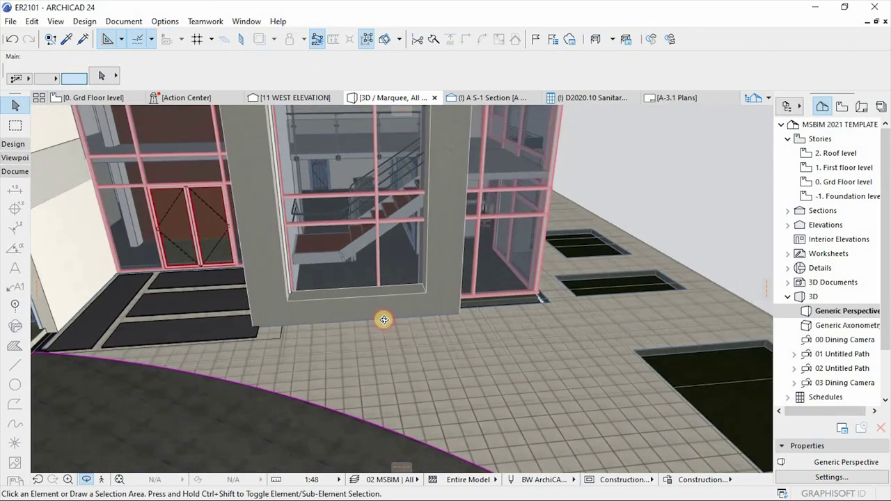
pyautogui.moveTo(382, 318); pyautogui.dragTo(193, 309)
pyautogui.keyDown('shift'); pyautogui.moveTo(193, 309); pyautogui.dragTo(464, 319, button='middle'); pyautogui.keyUp('shift')
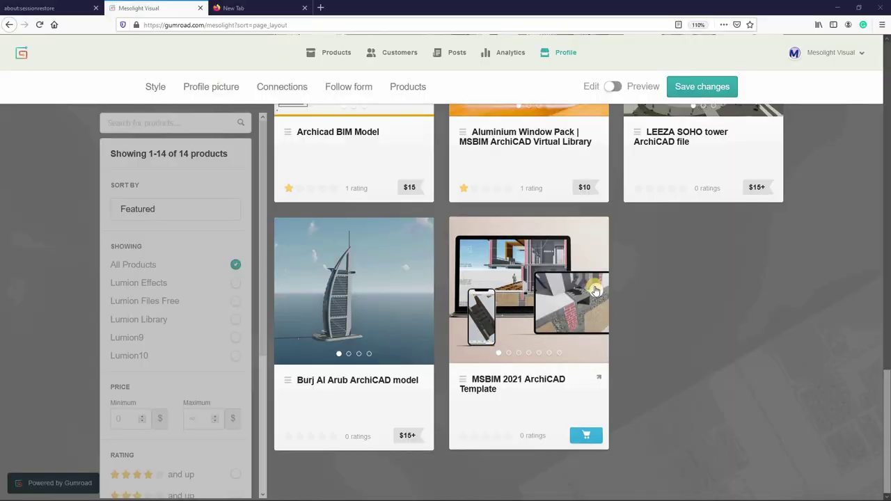
# Switch to the Gumroad page in the browser and examine the preview images and description of the MSBIM 2021 ArchiCAD Template.
pyautogui.click(597, 291)
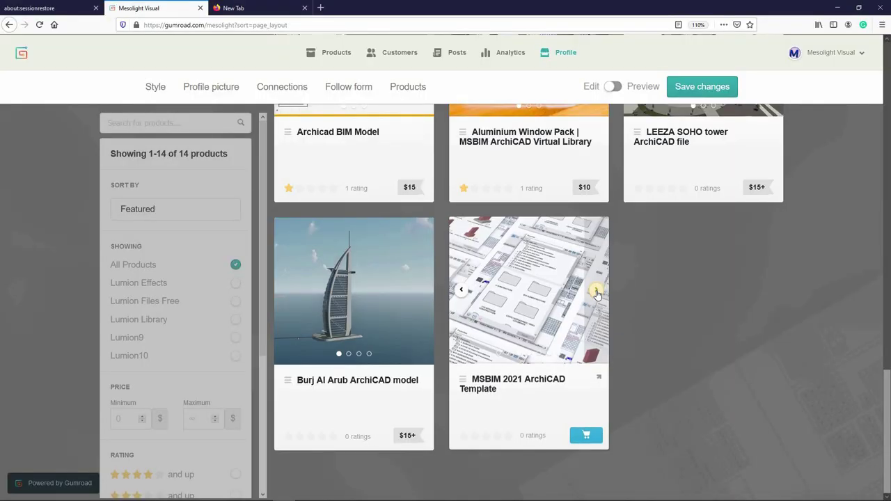
pyautogui.click(597, 291)
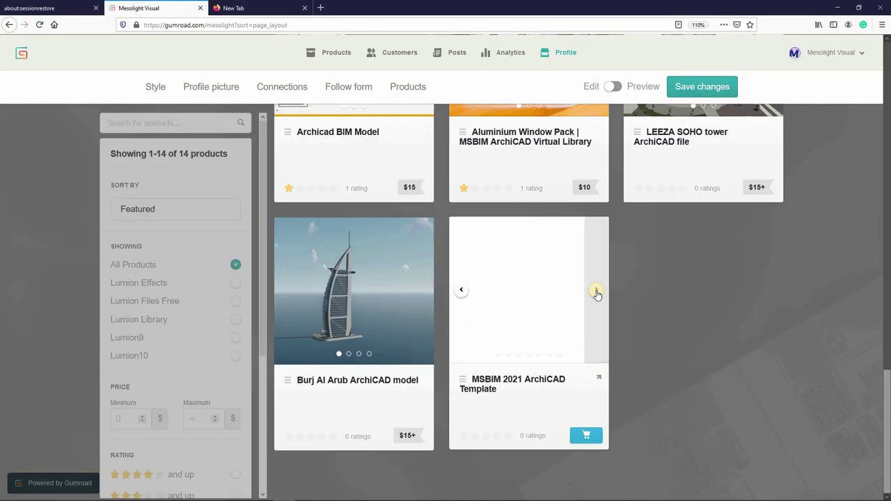
pyautogui.click(597, 291)
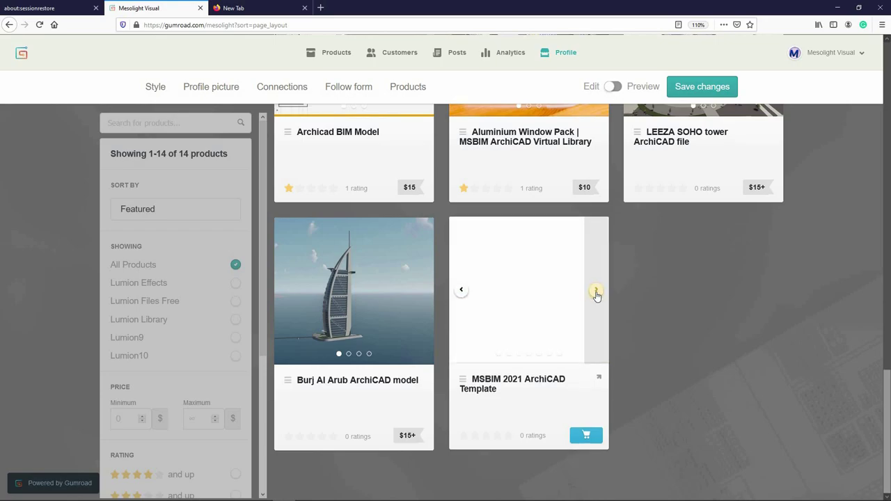
pyautogui.click(487, 391)
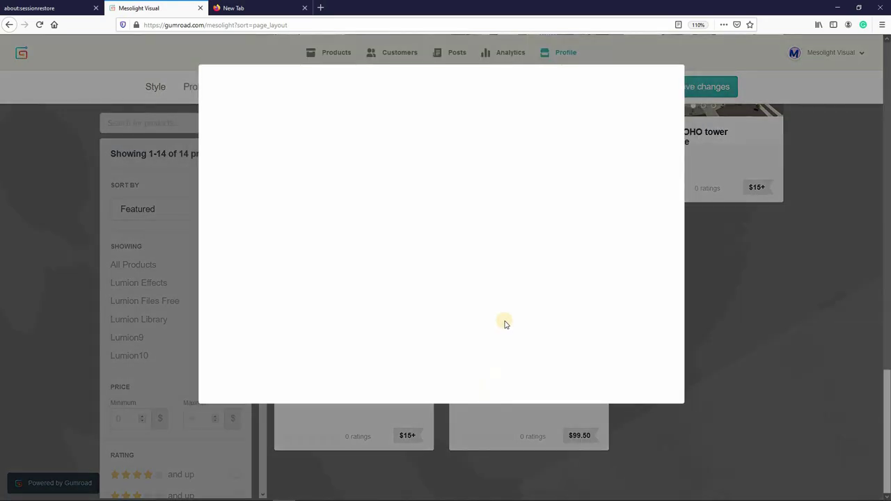
pyautogui.scroll(-5, 497, 372)
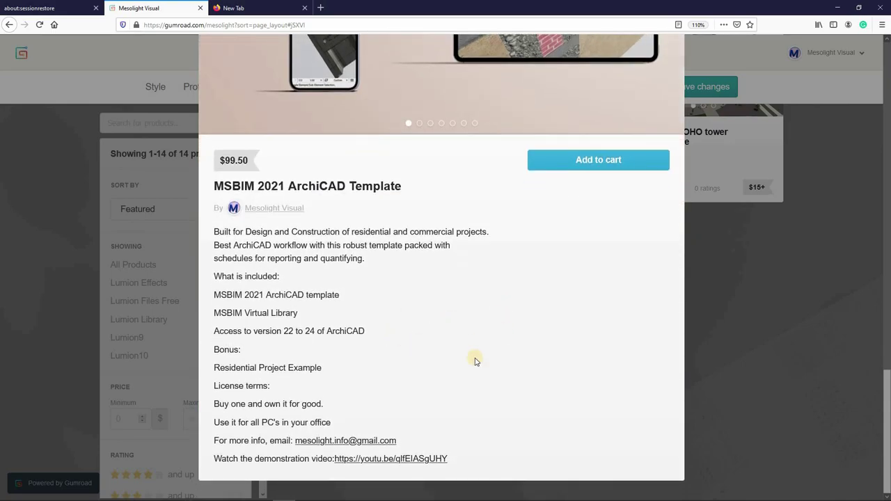
pyautogui.scroll(5, 507, 352)
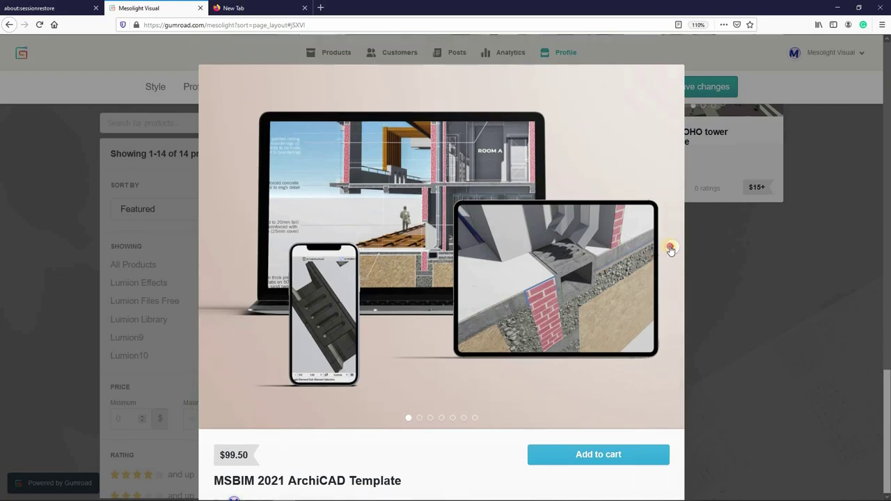
pyautogui.click(674, 247)
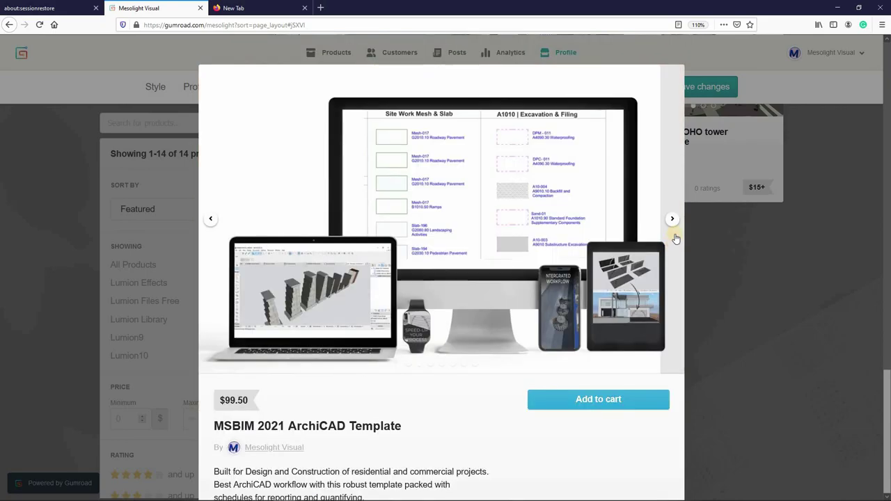
pyautogui.click(674, 232)
pyautogui.click(674, 231)
pyautogui.click(674, 231)
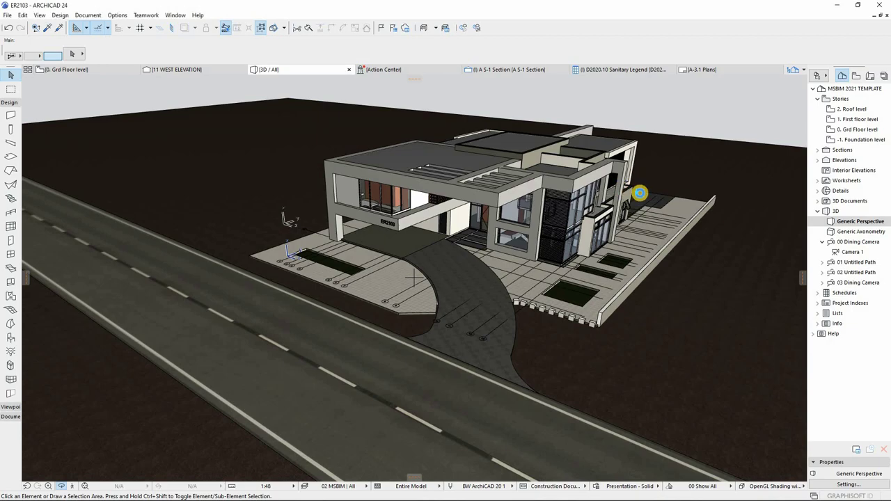
pyautogui.scroll(1, 640, 193)
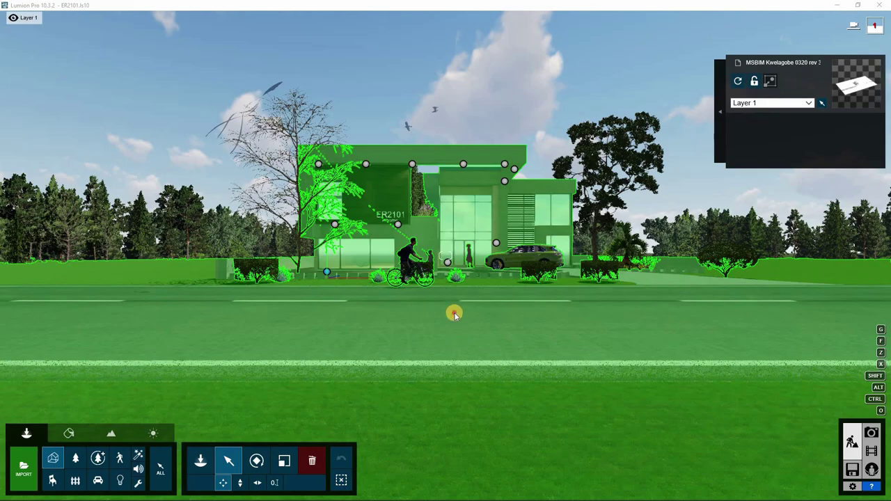
# Switch to Lumion and walk through the ER2101 scene from the road toward the house entrance and parked car.
pyautogui.press('w')
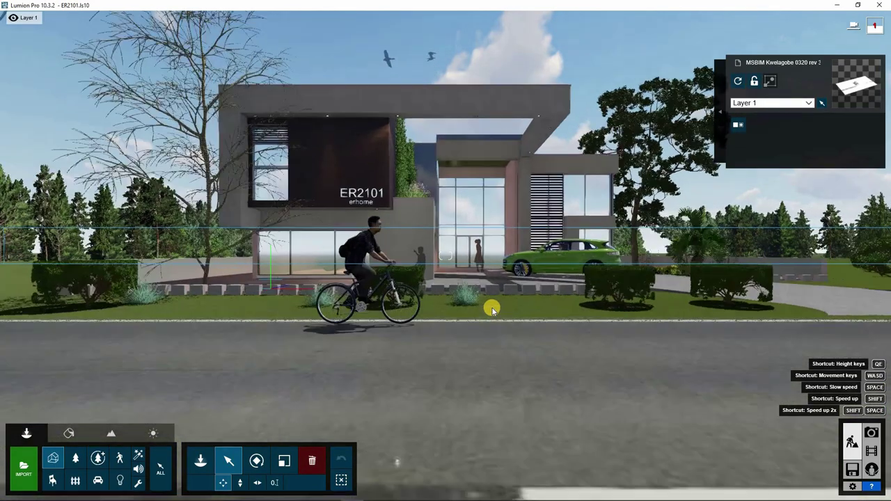
pyautogui.press('w')
pyautogui.press('w')
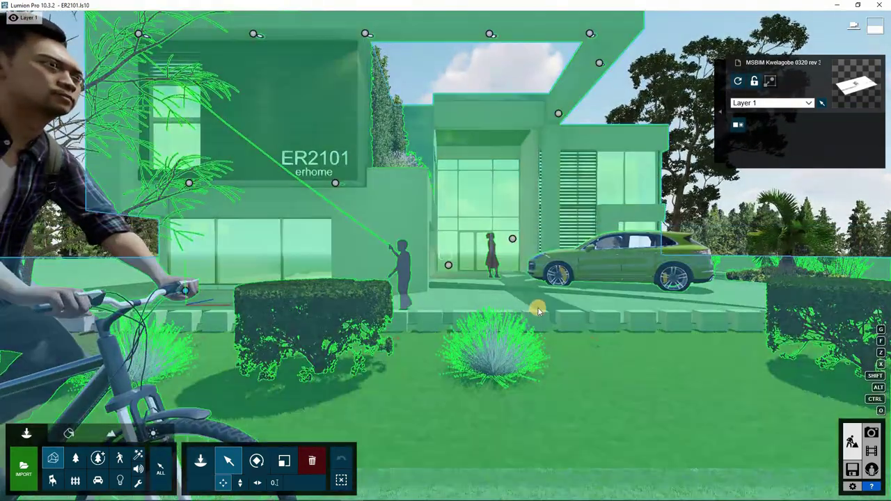
pyautogui.press('w')
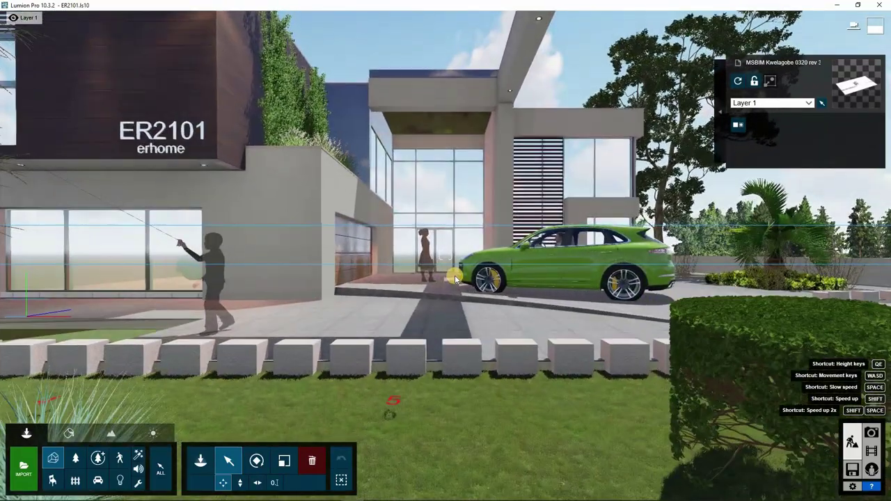
pyautogui.press('w')
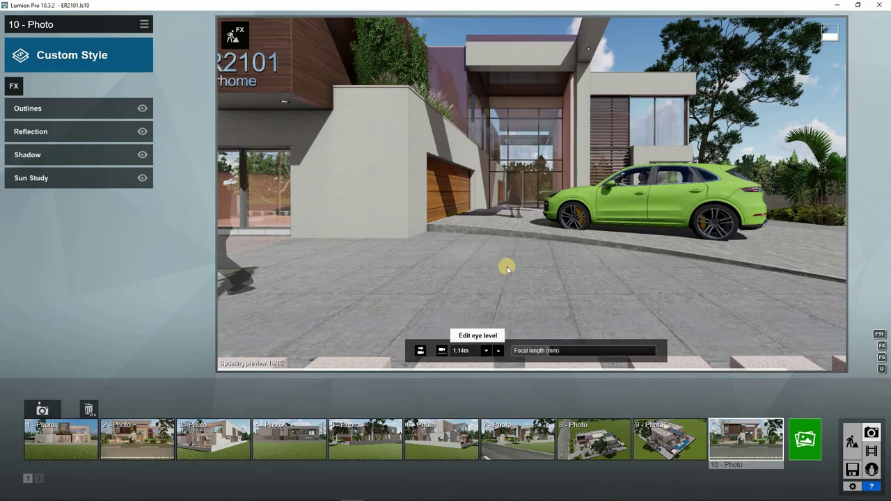
# Examine the garage door, entrance and driveway of the ER2101 house from different camera positions in the 10 - Photo preview.
pyautogui.scroll(-3, 491, 237)
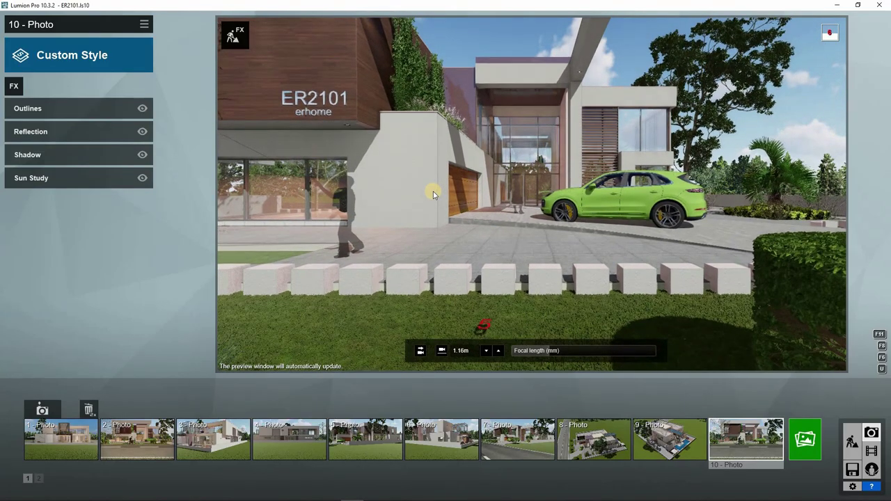
pyautogui.press('w')
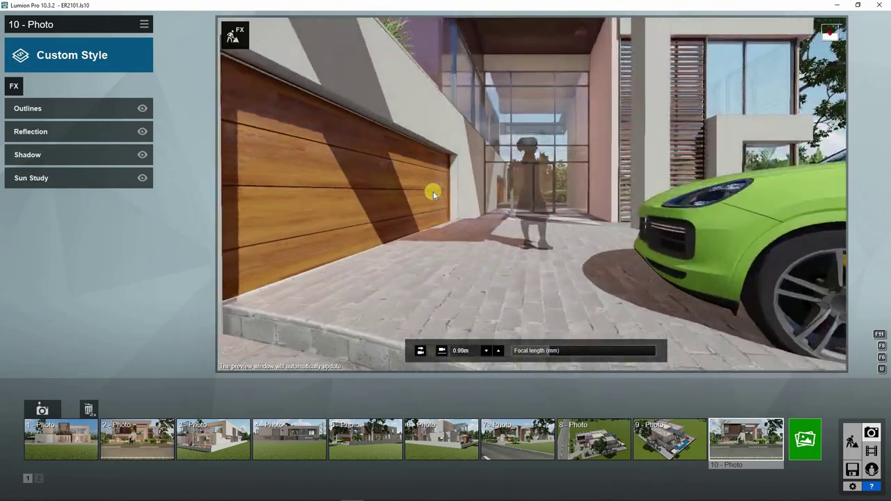
pyautogui.press('a')
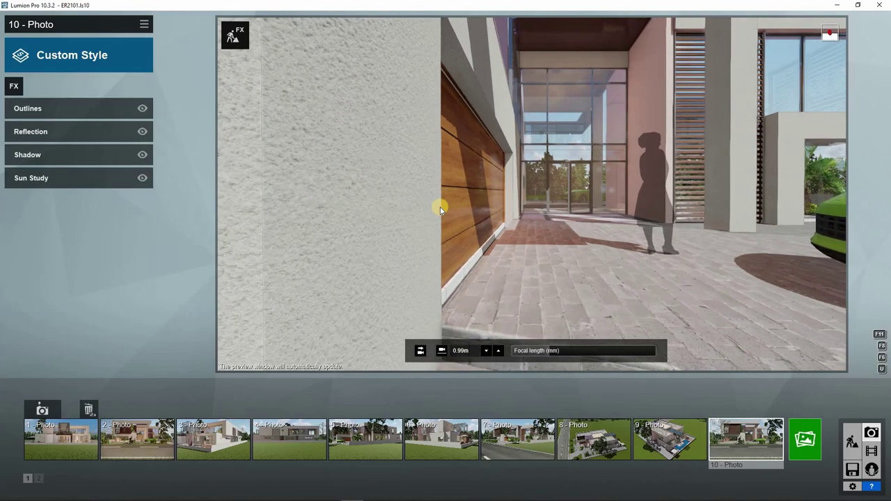
pyautogui.press('s')
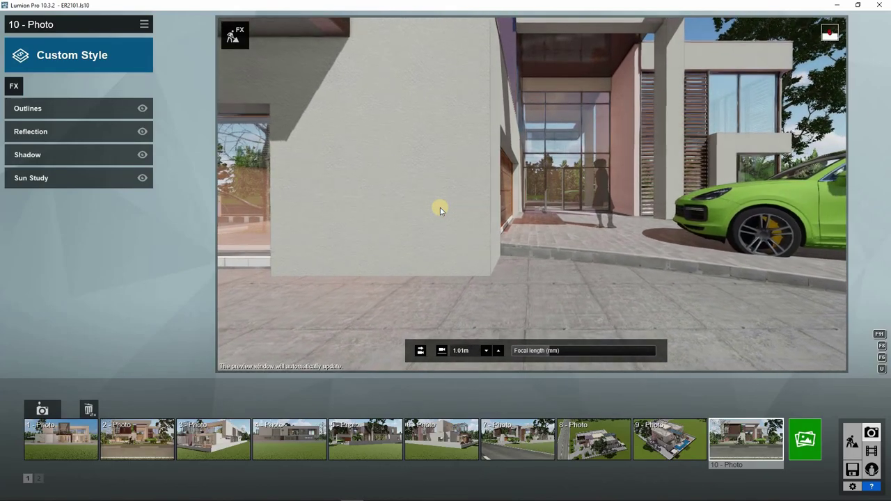